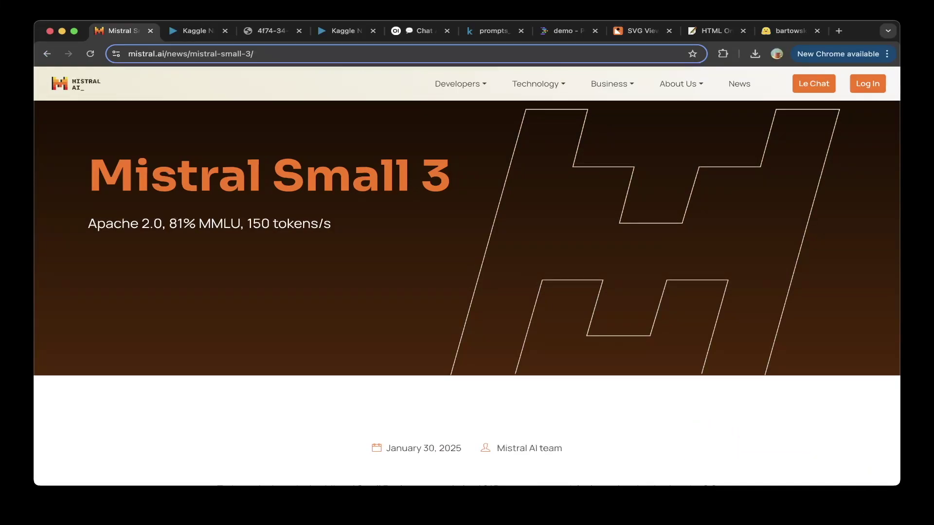
Read the introduction of the Mistral Small 3 announcement, including the latency chart and the paragraphs before the Performance section.
{"action": "scroll", "coordinate": [467, 282], "scroll_direction": "down", "scroll_amount": 1}
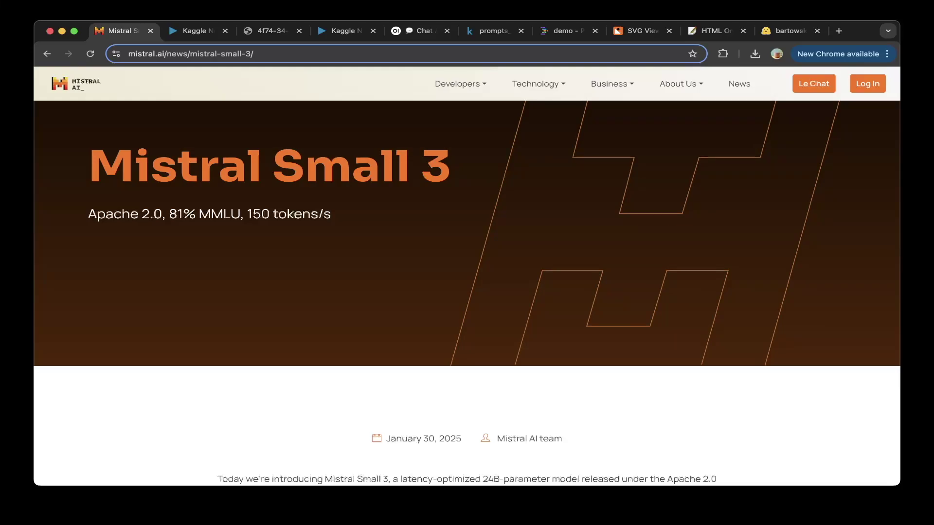
{"action": "scroll", "coordinate": [467, 284], "scroll_direction": "down", "scroll_amount": 8}
{"action": "scroll", "coordinate": [467, 292], "scroll_direction": "down", "scroll_amount": 4}
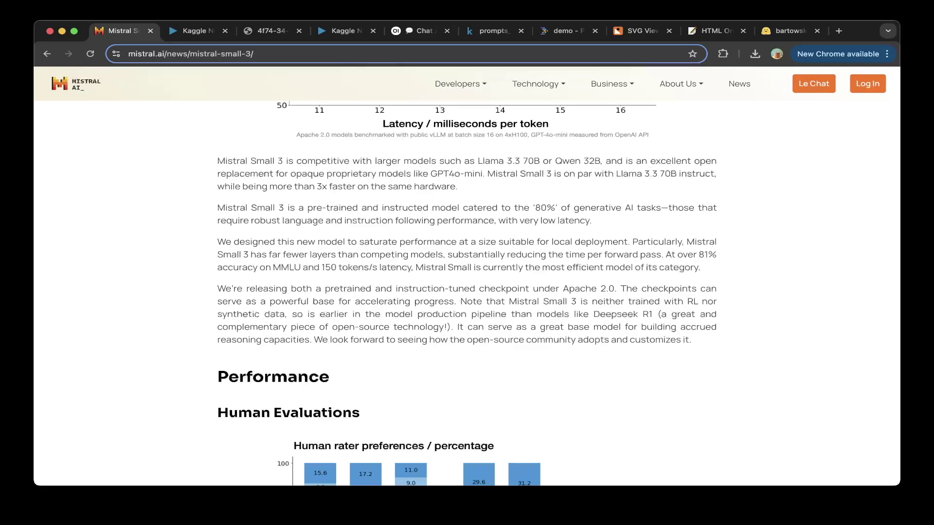
{"action": "scroll", "coordinate": [467, 292], "scroll_direction": "up", "scroll_amount": 2}
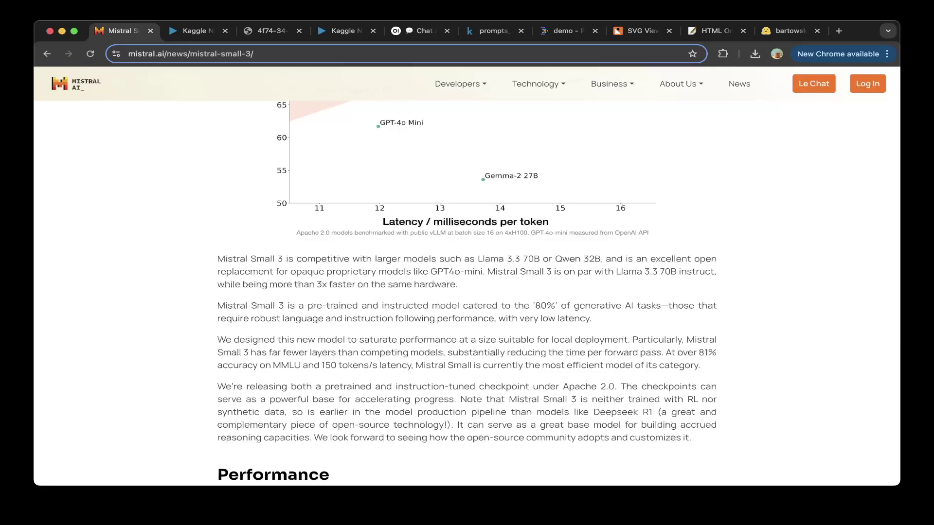
{"action": "scroll", "coordinate": [466, 291], "scroll_direction": "down", "scroll_amount": 1}
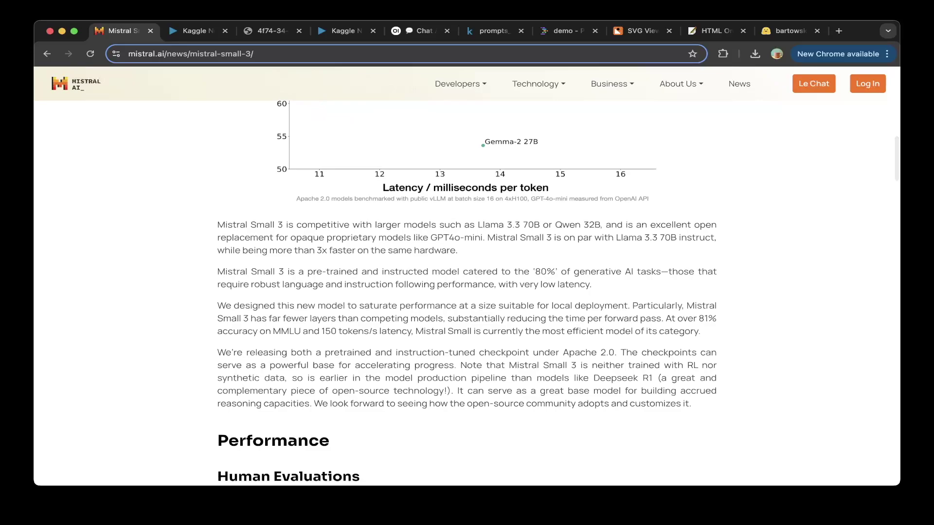
Examine the human evaluation, instruct performance and pretraining performance charts in the Mistral Small 3 announcement.
{"action": "scroll", "coordinate": [466, 291], "scroll_direction": "down", "scroll_amount": 5}
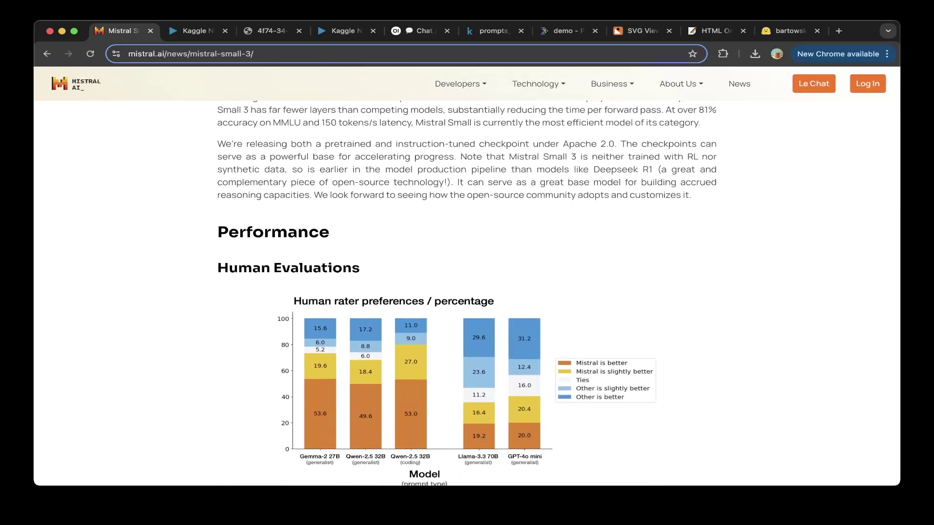
{"action": "scroll", "coordinate": [467, 292], "scroll_direction": "down", "scroll_amount": 1}
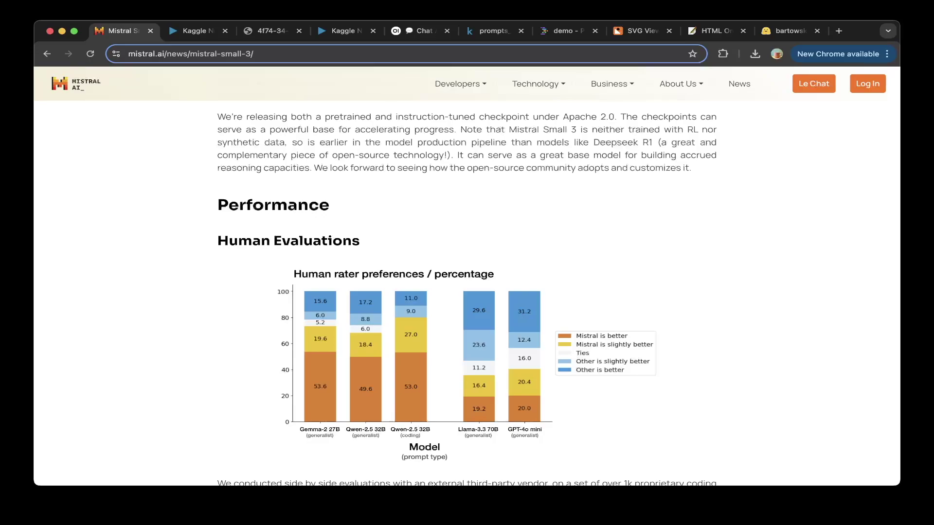
{"action": "scroll", "coordinate": [467, 291], "scroll_direction": "down", "scroll_amount": 1}
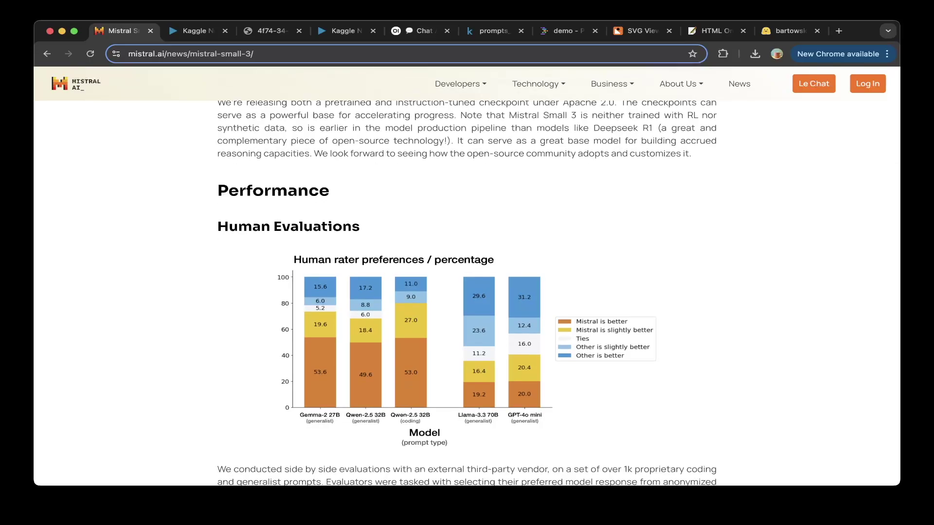
{"action": "scroll", "coordinate": [467, 292], "scroll_direction": "down", "scroll_amount": 2}
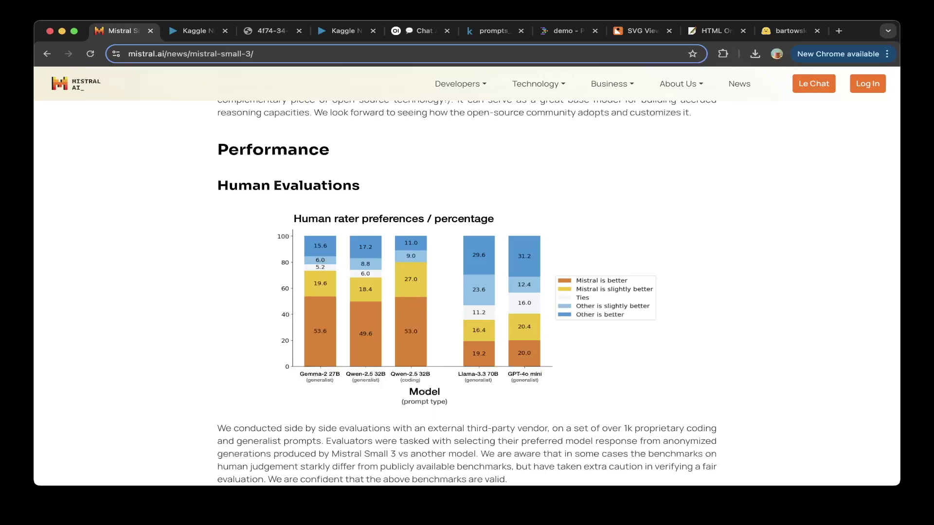
{"action": "scroll", "coordinate": [466, 292], "scroll_direction": "down", "scroll_amount": 10}
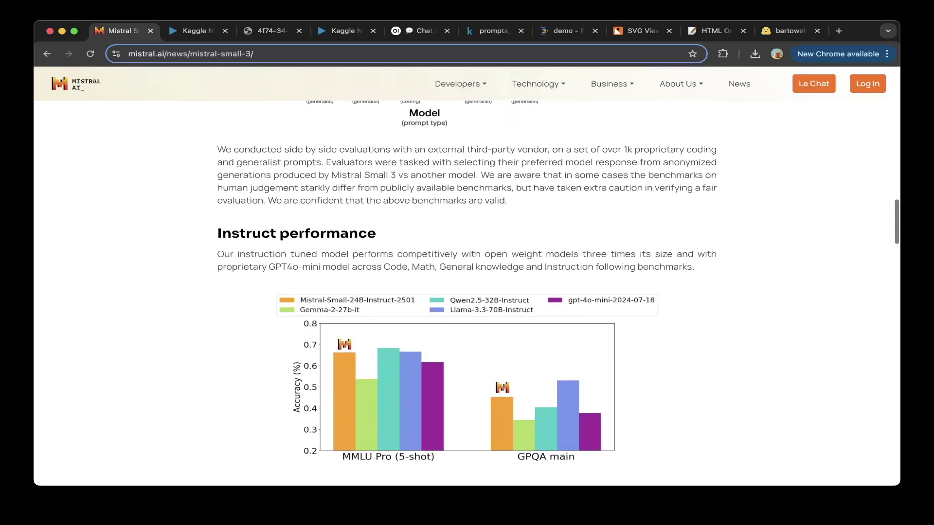
{"action": "scroll", "coordinate": [466, 291], "scroll_direction": "down", "scroll_amount": 5}
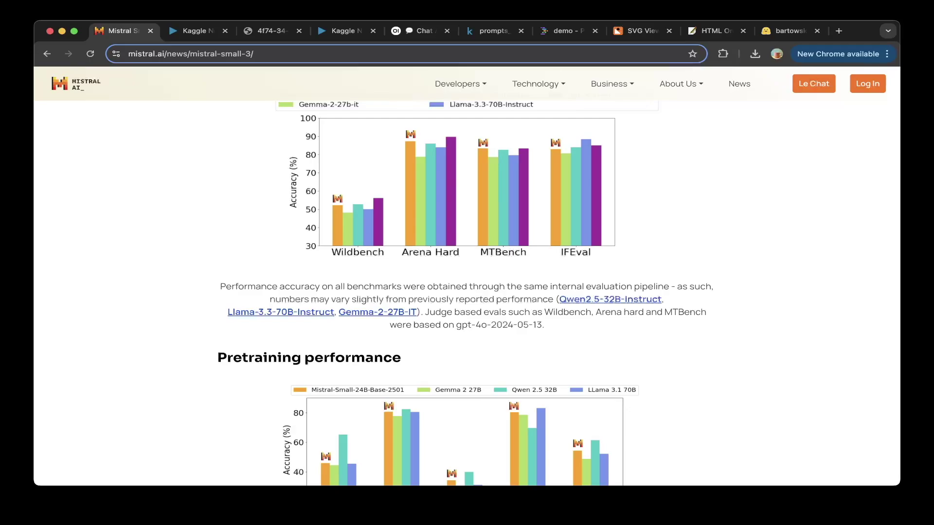
{"action": "scroll", "coordinate": [467, 291], "scroll_direction": "down", "scroll_amount": 15}
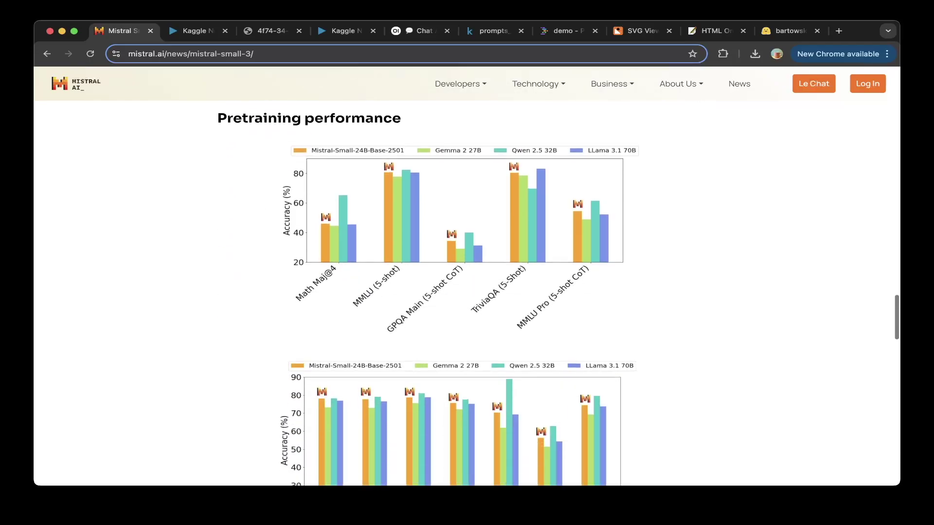
View the vllm_public notebook's serve command and the Install Open WebUI section of the ollama_openwebui_2 notebook.
{"action": "left_click", "coordinate": [197, 31]}
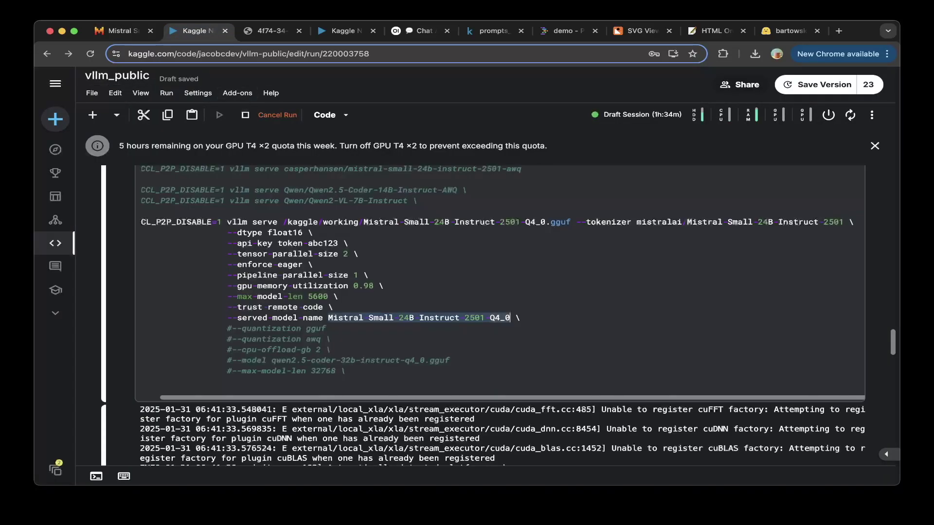
{"action": "left_click", "coordinate": [341, 31]}
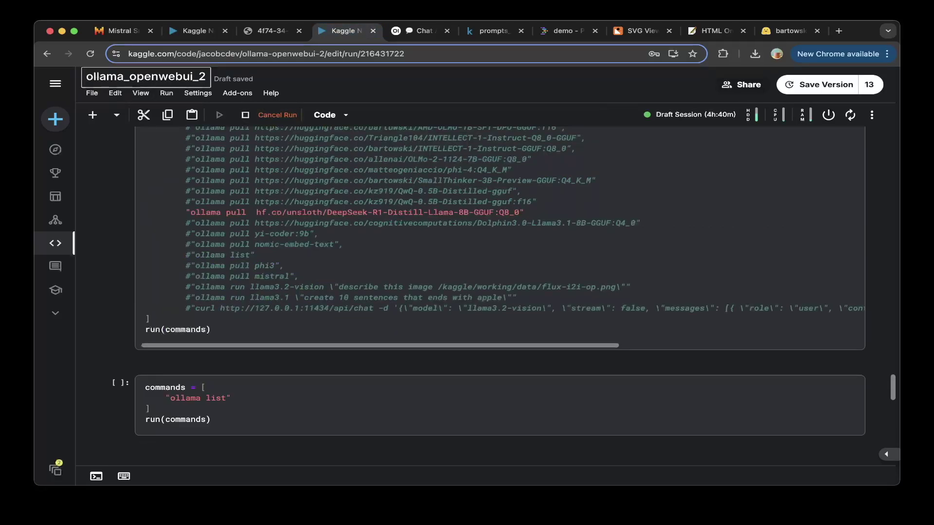
{"action": "scroll", "coordinate": [486, 292], "scroll_direction": "down", "scroll_amount": 5}
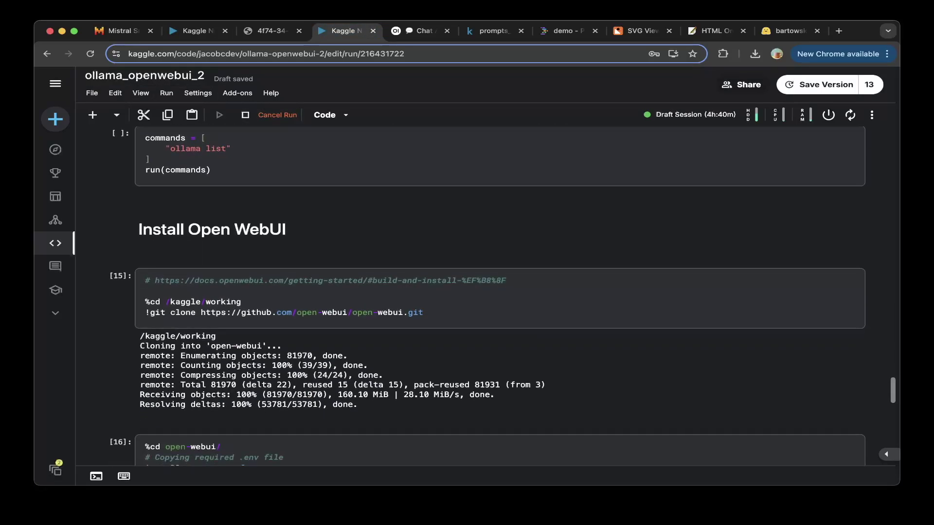
Return to the vllm_public notebook and review its cells from the serve command back to the Hugging Face GGUF download.
{"action": "key", "text": "super+2"}
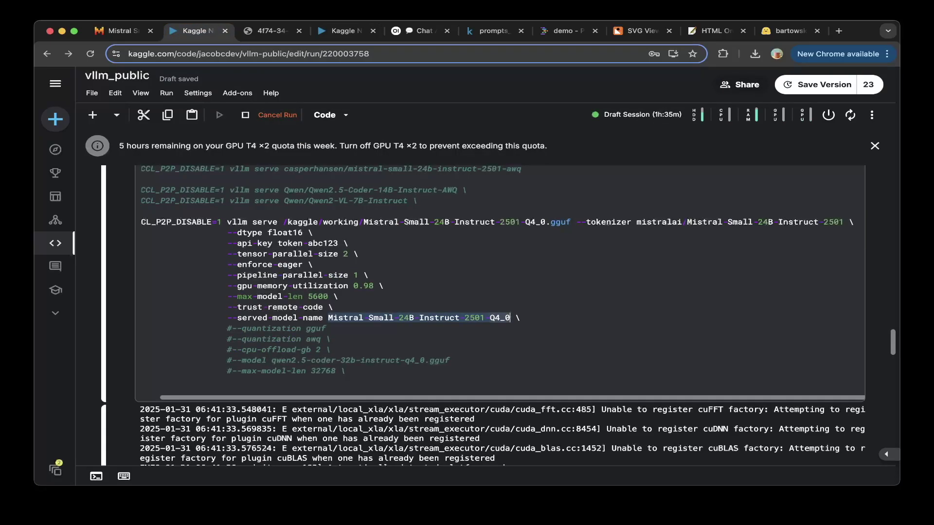
{"action": "key", "text": "Right"}
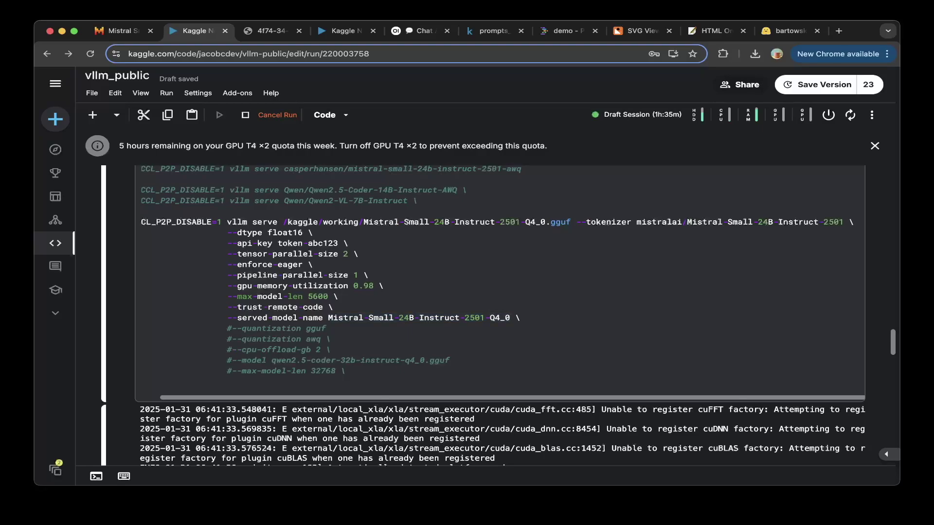
{"action": "scroll", "coordinate": [486, 292], "scroll_direction": "up", "scroll_amount": 20}
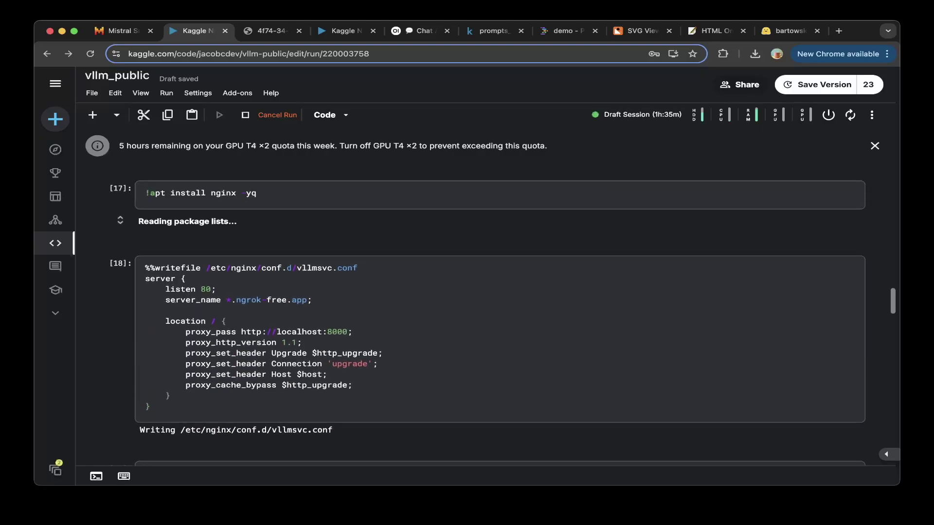
{"action": "scroll", "coordinate": [340, 224], "scroll_direction": "up", "scroll_amount": 2}
{"action": "scroll", "coordinate": [341, 223], "scroll_direction": "down", "scroll_amount": 3}
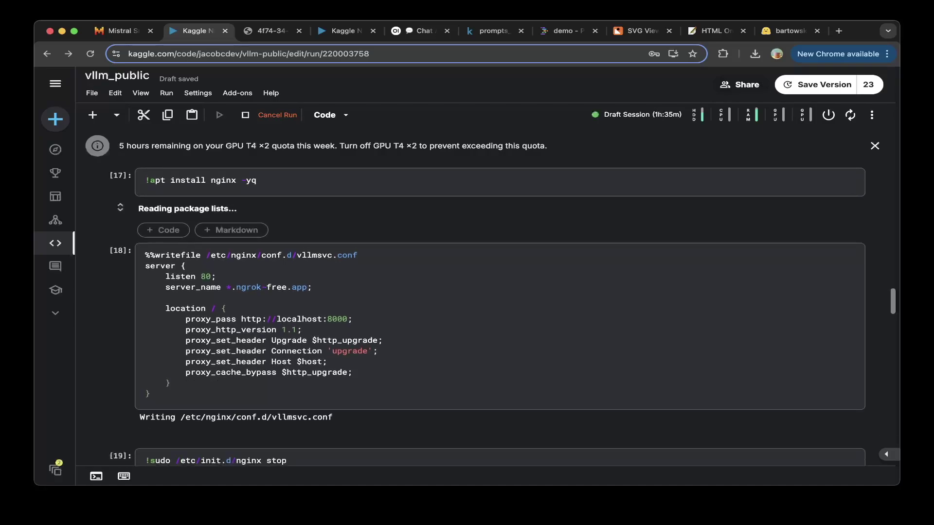
{"action": "scroll", "coordinate": [499, 316], "scroll_direction": "up", "scroll_amount": 20}
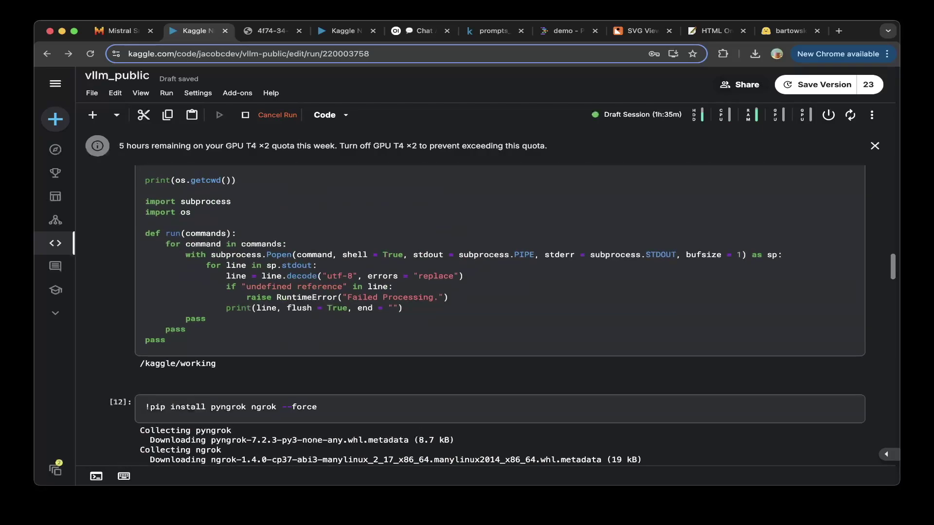
{"action": "scroll", "coordinate": [500, 316], "scroll_direction": "up", "scroll_amount": 20}
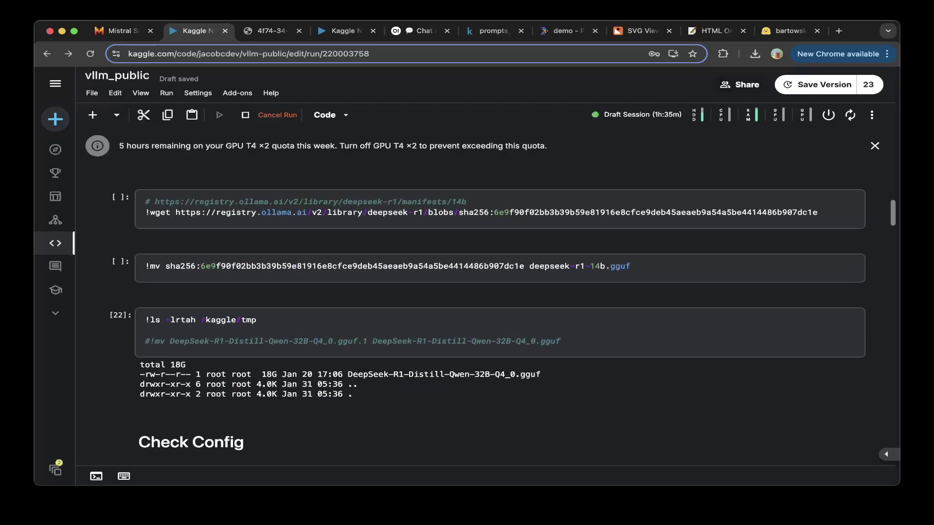
{"action": "scroll", "coordinate": [487, 316], "scroll_direction": "up", "scroll_amount": 20}
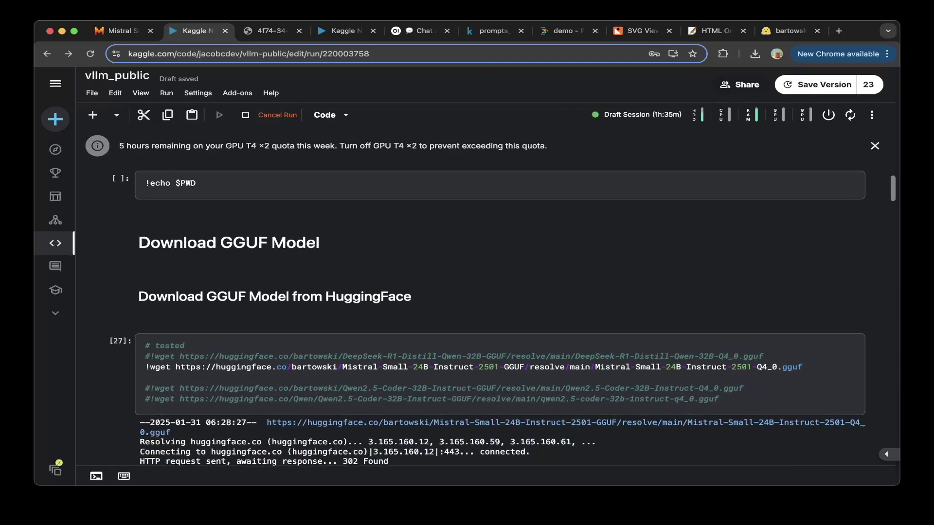
Switch to the Hugging Face repository Mistral-Small-24B-Instruct-2501-GGUF and examine the list of quantized model files and their sizes.
{"action": "left_click", "coordinate": [790, 31]}
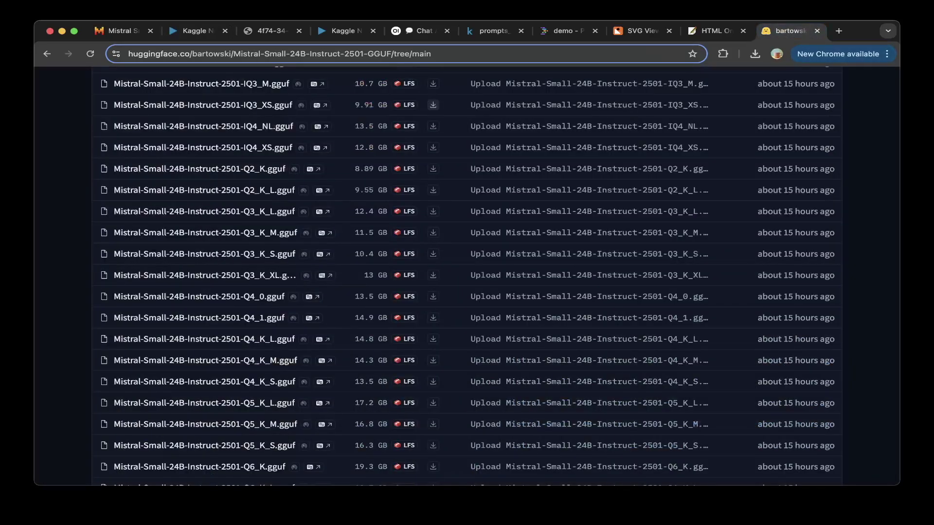
{"action": "scroll", "coordinate": [467, 277], "scroll_direction": "up", "scroll_amount": 5}
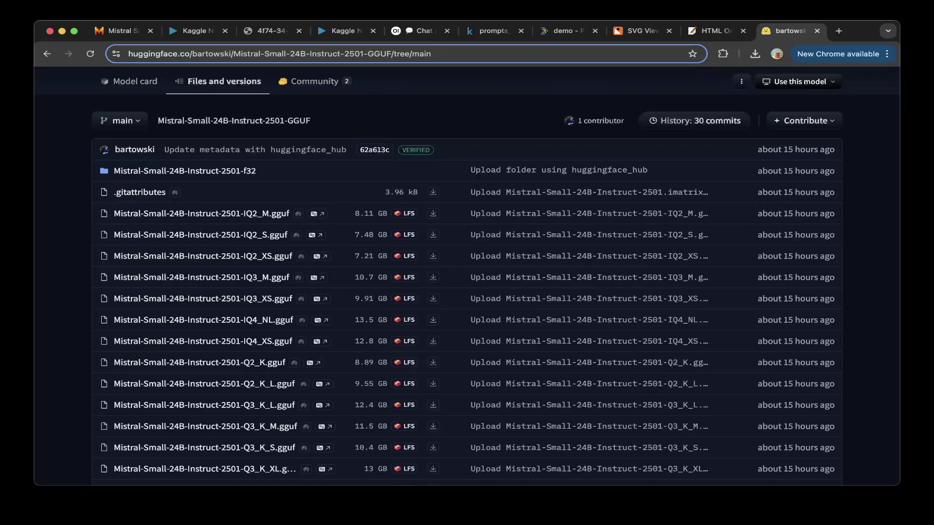
{"action": "scroll", "coordinate": [200, 198], "scroll_direction": "down", "scroll_amount": 5}
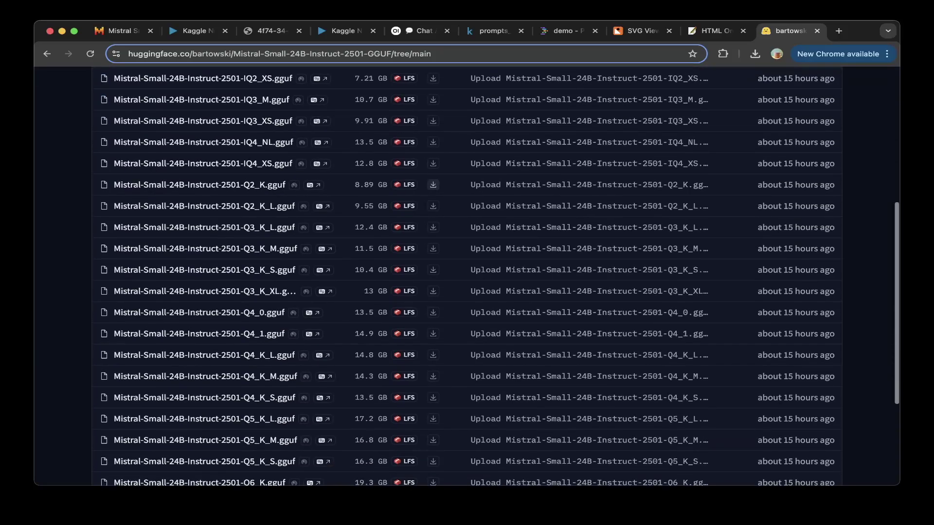
{"action": "scroll", "coordinate": [199, 198], "scroll_direction": "down", "scroll_amount": 4}
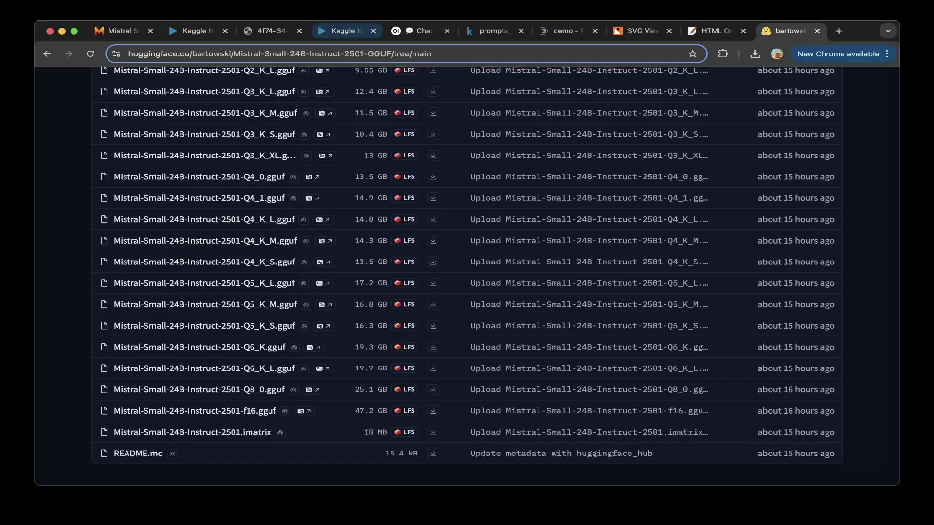
Go back to the vllm_public notebook and review the Ollama download cells, package installs and VLLM_VERSION and CUDA_VERSION settings.
{"action": "left_click", "coordinate": [346, 31]}
{"action": "left_click", "coordinate": [194, 30]}
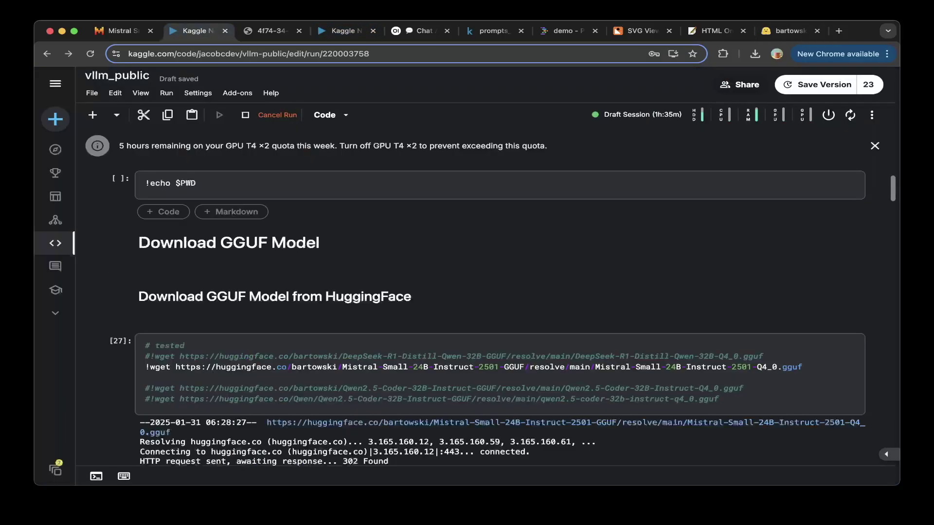
{"action": "scroll", "coordinate": [487, 316], "scroll_direction": "down", "scroll_amount": 5}
{"action": "scroll", "coordinate": [487, 316], "scroll_direction": "down", "scroll_amount": 10}
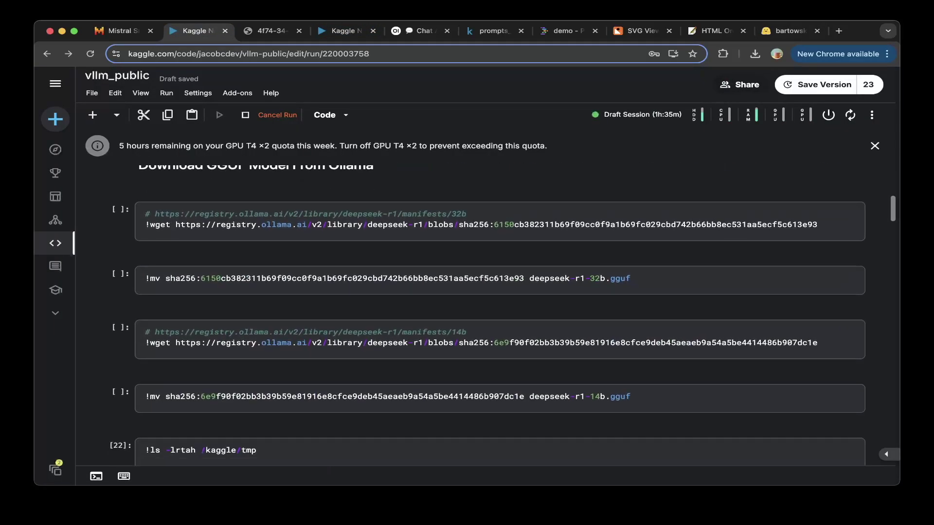
{"action": "scroll", "coordinate": [486, 316], "scroll_direction": "down", "scroll_amount": 10}
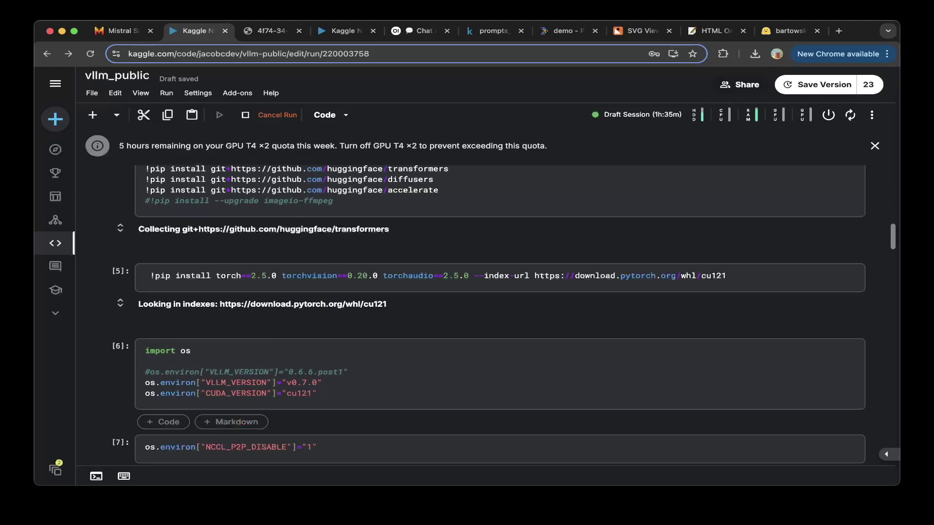
{"action": "left_click", "coordinate": [322, 382]}
{"action": "scroll", "coordinate": [322, 382], "scroll_direction": "down", "scroll_amount": 1}
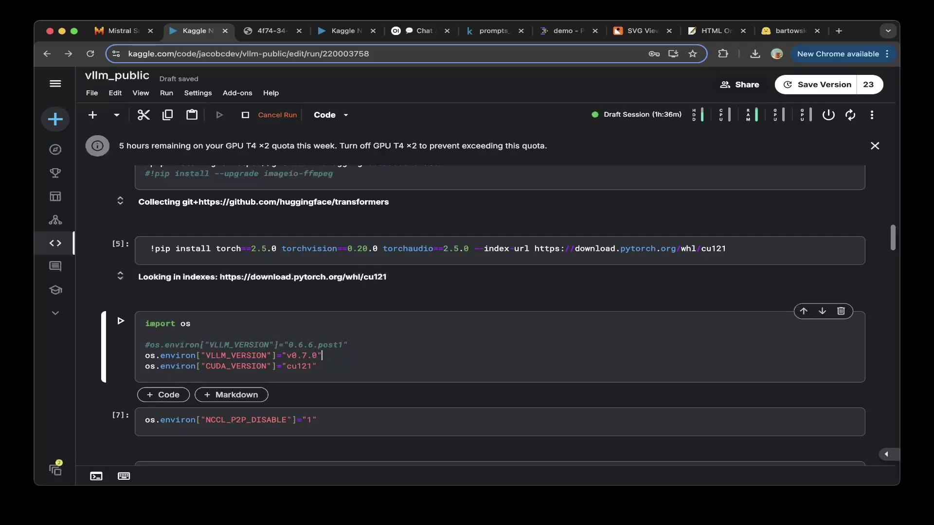
{"action": "scroll", "coordinate": [500, 291], "scroll_direction": "down", "scroll_amount": 2}
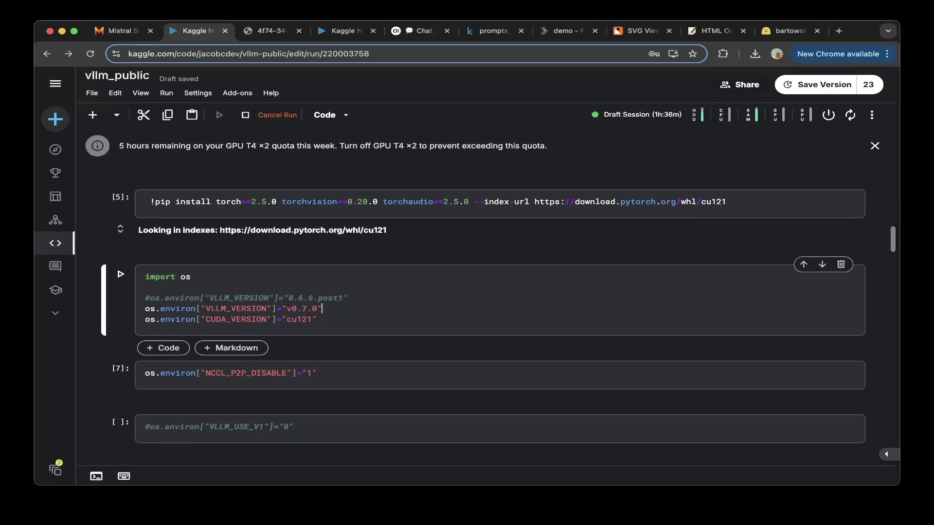
Review the rest of the vllm_public setup, from the environment variable checks through Ngrok and Nginx to the vLLM serve command.
{"action": "scroll", "coordinate": [500, 321], "scroll_direction": "down", "scroll_amount": 10}
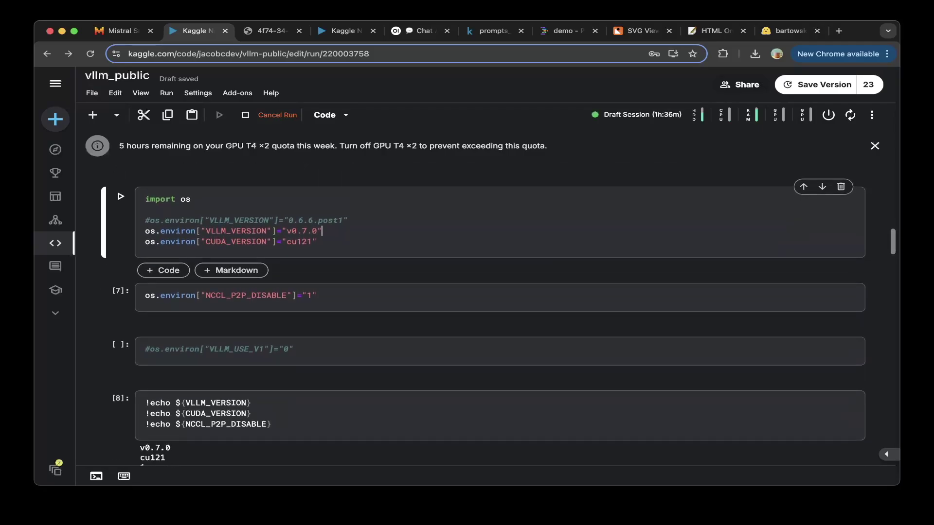
{"action": "scroll", "coordinate": [499, 311], "scroll_direction": "down", "scroll_amount": 15}
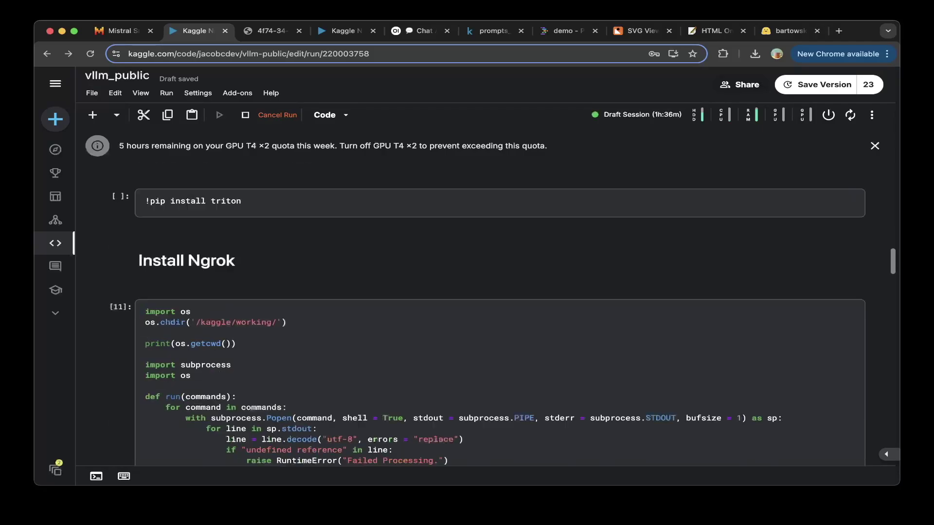
{"action": "scroll", "coordinate": [499, 311], "scroll_direction": "down", "scroll_amount": 20}
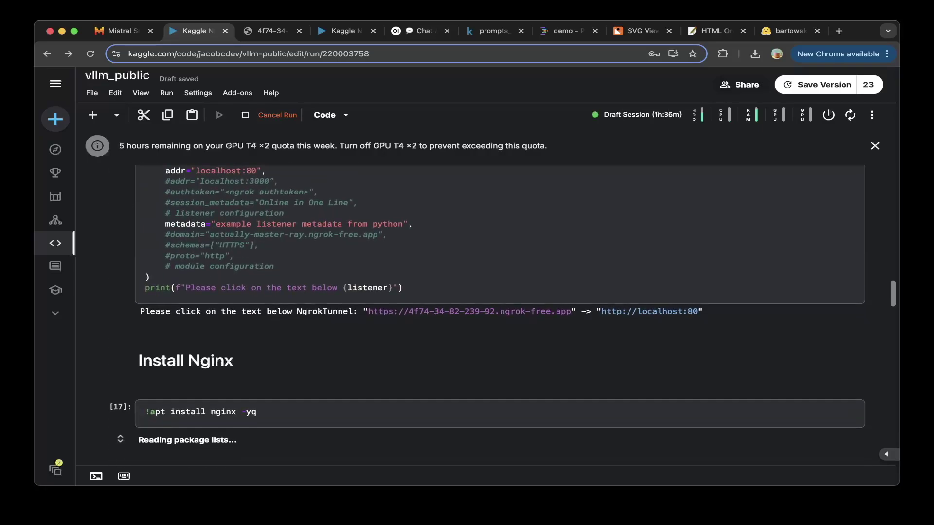
{"action": "scroll", "coordinate": [499, 311], "scroll_direction": "down", "scroll_amount": 20}
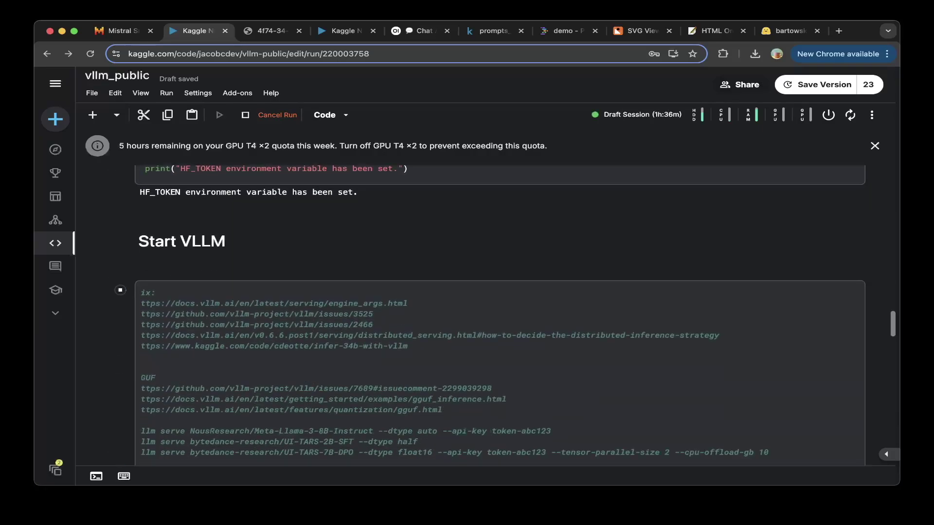
{"action": "scroll", "coordinate": [499, 312], "scroll_direction": "down", "scroll_amount": 10}
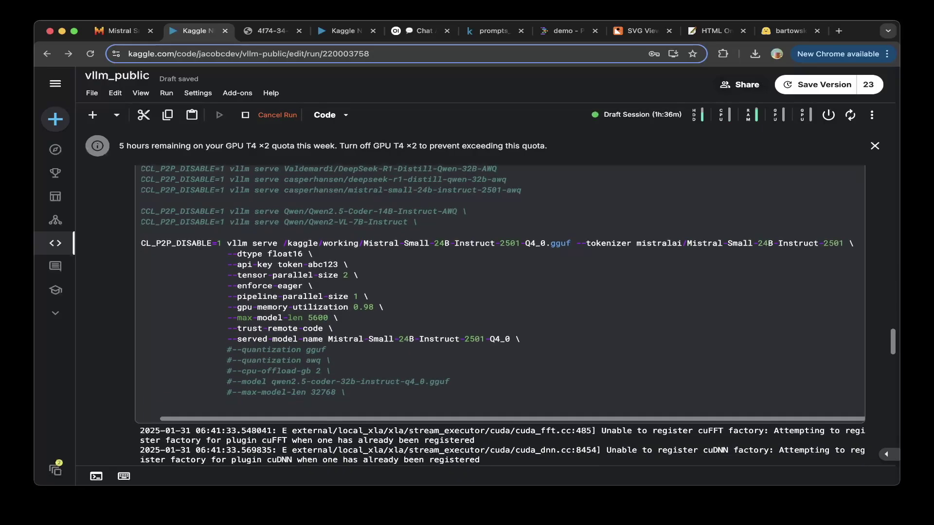
Examine the Q4_0 GGUF model path and the mistralai tokenizer argument in the vLLM serve command.
{"action": "left_click_drag", "start_coordinate": [284, 244], "coordinate": [575, 243]}
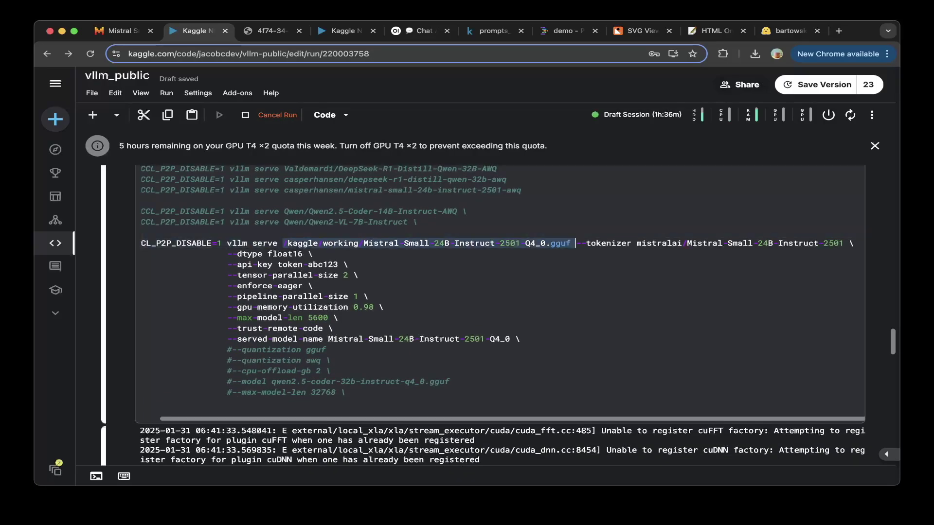
{"action": "key", "text": "Right"}
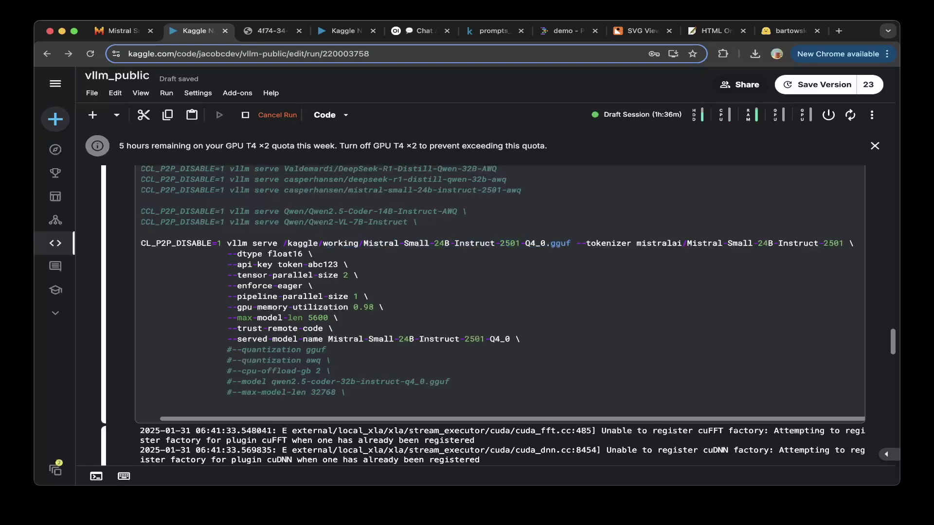
{"action": "left_click_drag", "start_coordinate": [284, 243], "coordinate": [575, 243]}
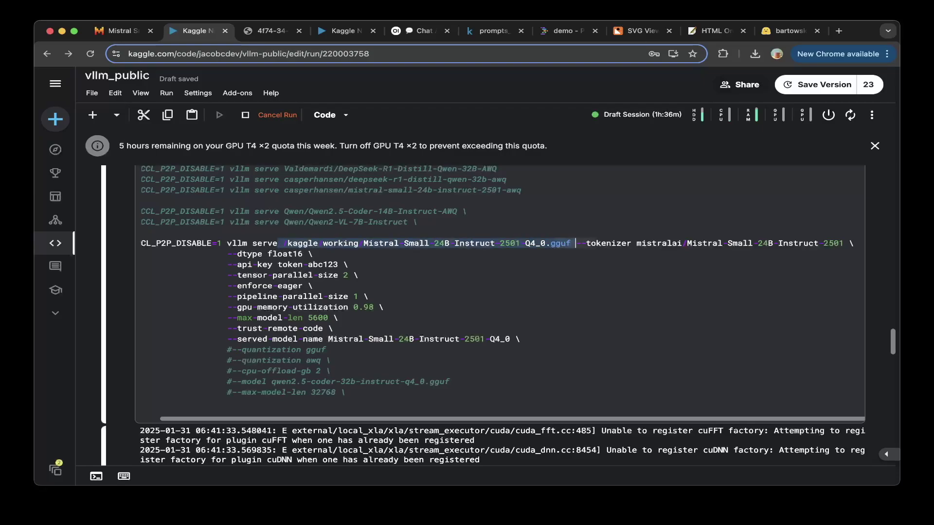
{"action": "left_click_drag", "start_coordinate": [634, 243], "coordinate": [841, 243]}
{"action": "left_click", "coordinate": [842, 243]}
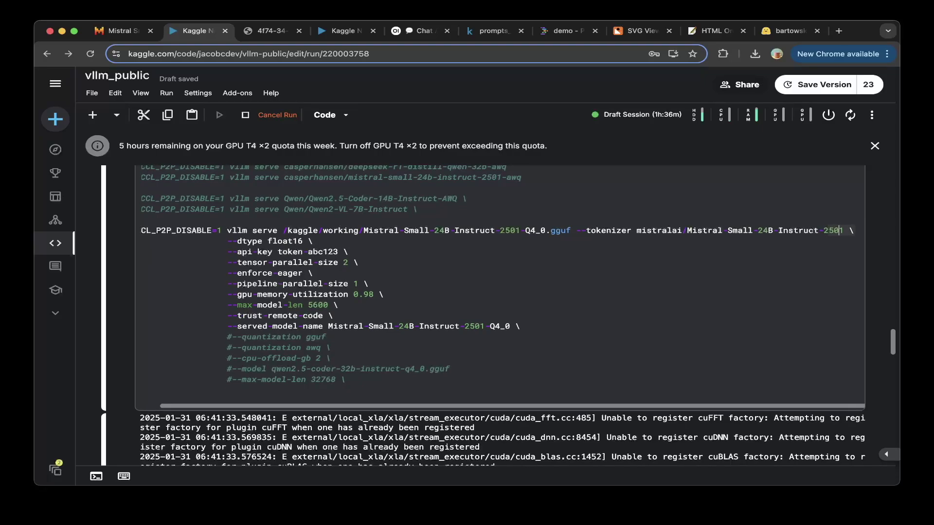
Examine the serve command's served-model-name, gpu-memory-utilization and max-model-len options.
{"action": "left_click_drag", "start_coordinate": [328, 326], "coordinate": [519, 326]}
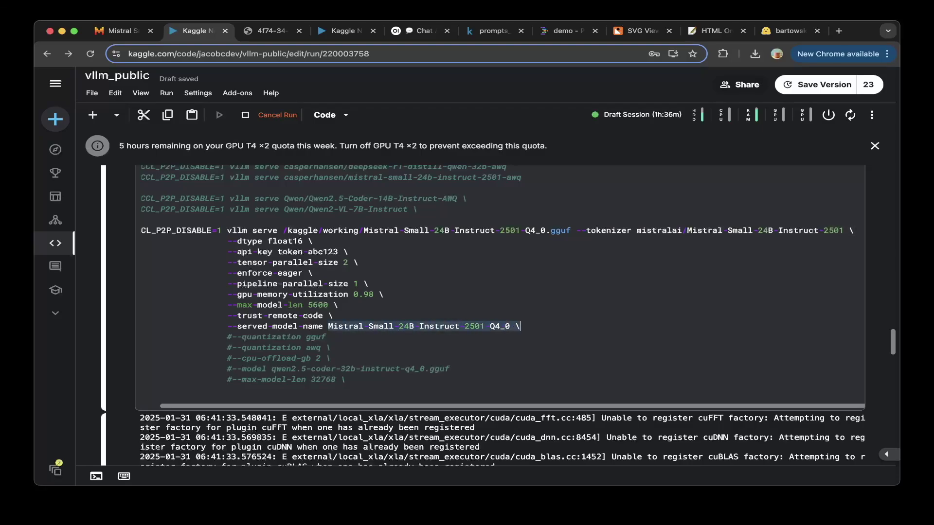
{"action": "left_click", "coordinate": [520, 326]}
{"action": "left_click_drag", "start_coordinate": [328, 326], "coordinate": [519, 326]}
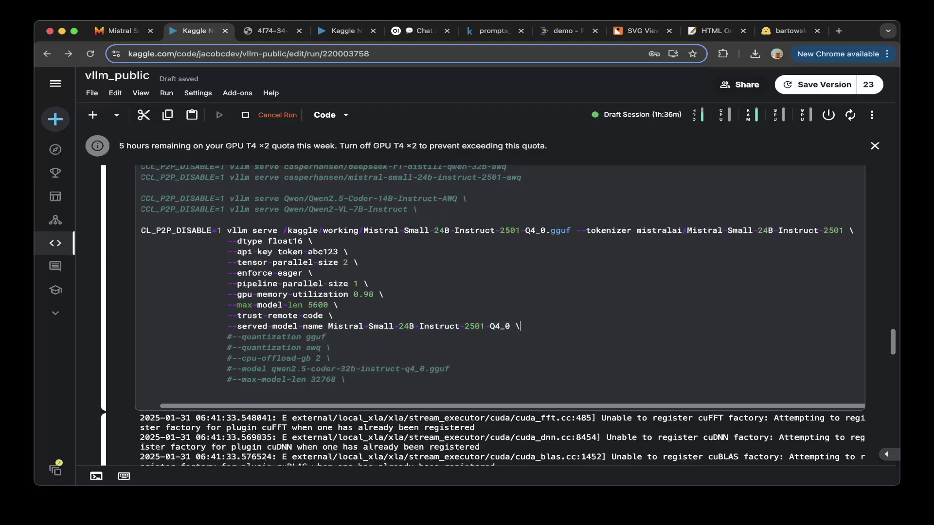
{"action": "left_click", "coordinate": [384, 294]}
{"action": "left_click", "coordinate": [334, 305]}
{"action": "left_click_drag", "start_coordinate": [328, 326], "coordinate": [500, 326]}
{"action": "left_click", "coordinate": [519, 326]}
{"action": "left_click_drag", "start_coordinate": [227, 305], "coordinate": [338, 305]}
{"action": "left_click", "coordinate": [338, 305]}
Review the vLLM server log and trace the ngrok endpoint page back to the tunnel cell in the vllm_public notebook.
{"action": "scroll", "coordinate": [483, 316], "scroll_direction": "down", "scroll_amount": 5}
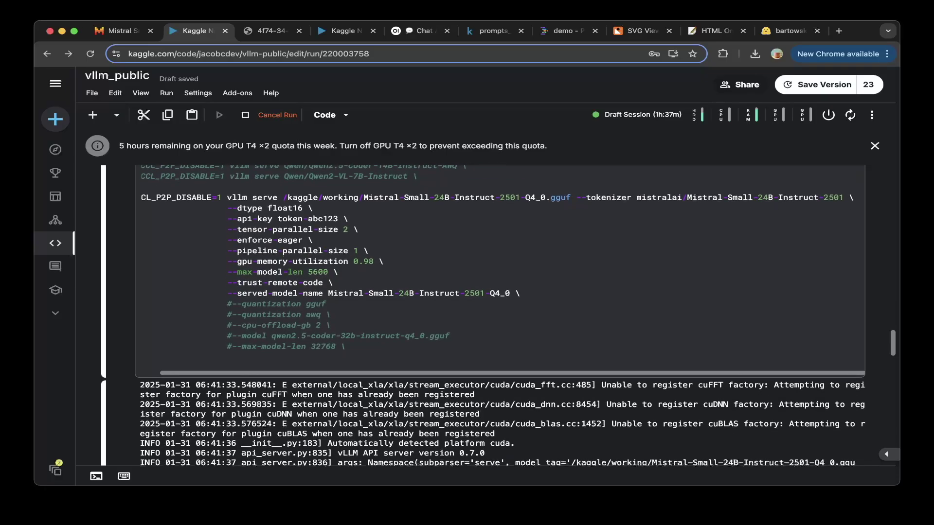
{"action": "scroll", "coordinate": [502, 316], "scroll_direction": "down", "scroll_amount": 10}
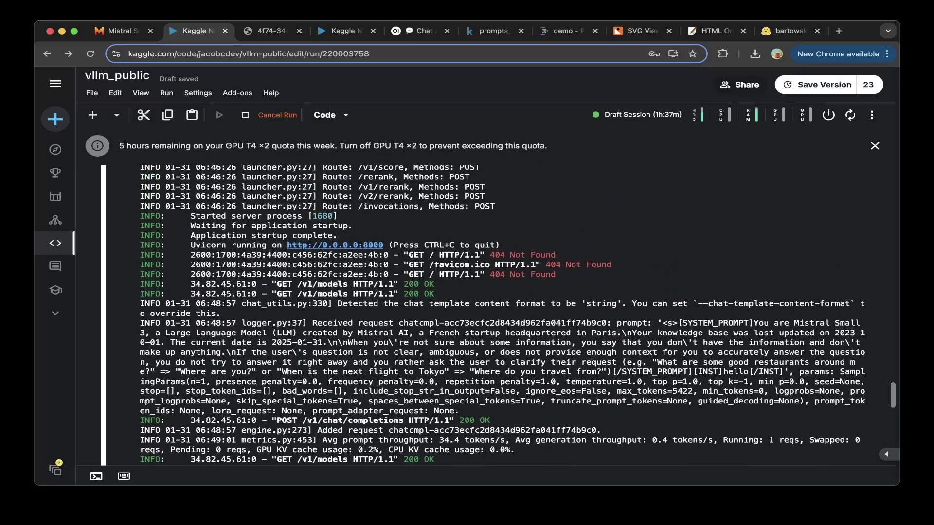
{"action": "left_click", "coordinate": [273, 31]}
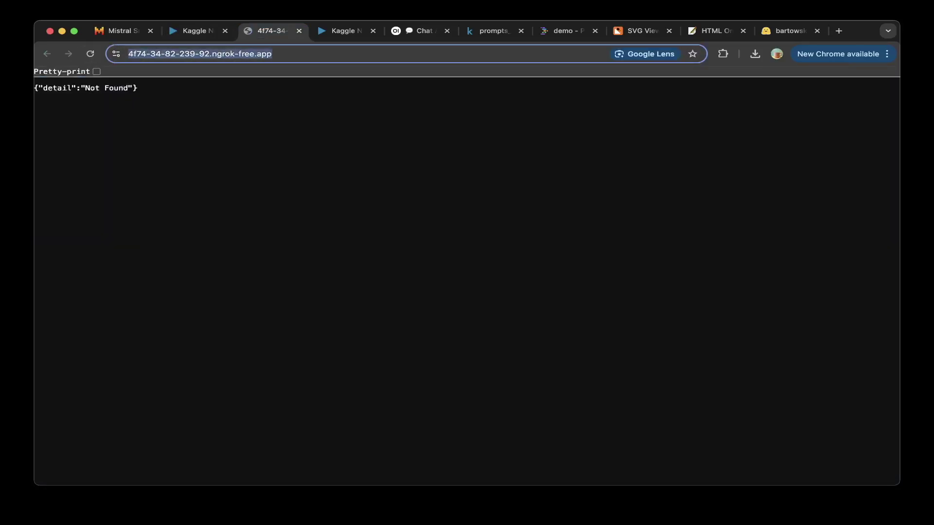
{"action": "double_click", "coordinate": [252, 54]}
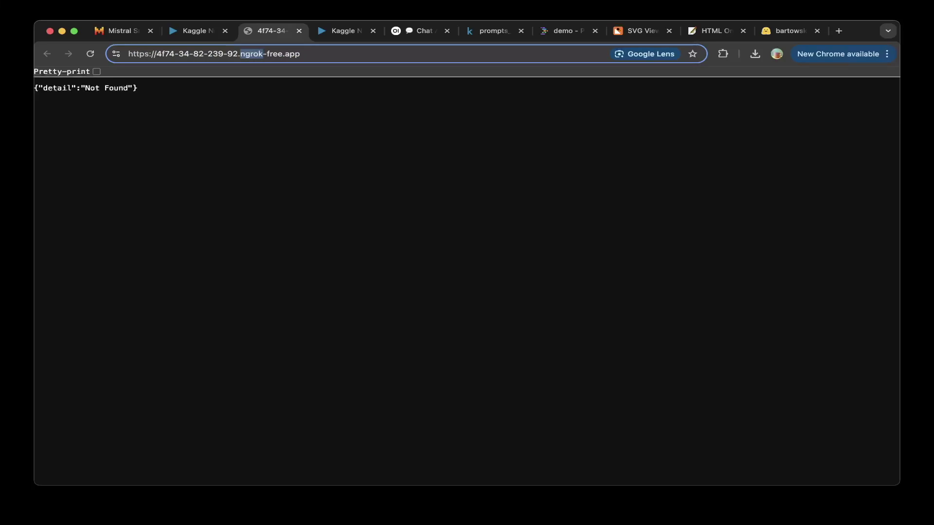
{"action": "left_click", "coordinate": [195, 30]}
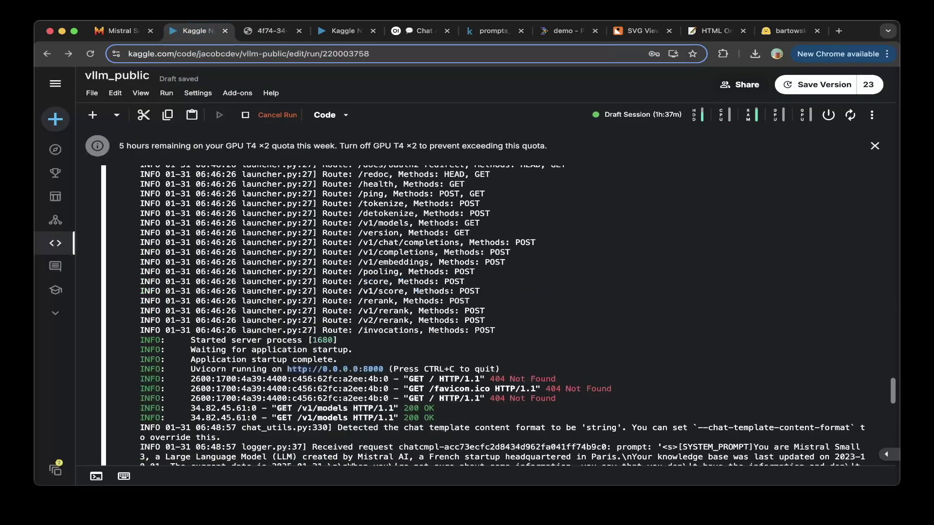
{"action": "scroll", "coordinate": [499, 316], "scroll_direction": "up", "scroll_amount": 10}
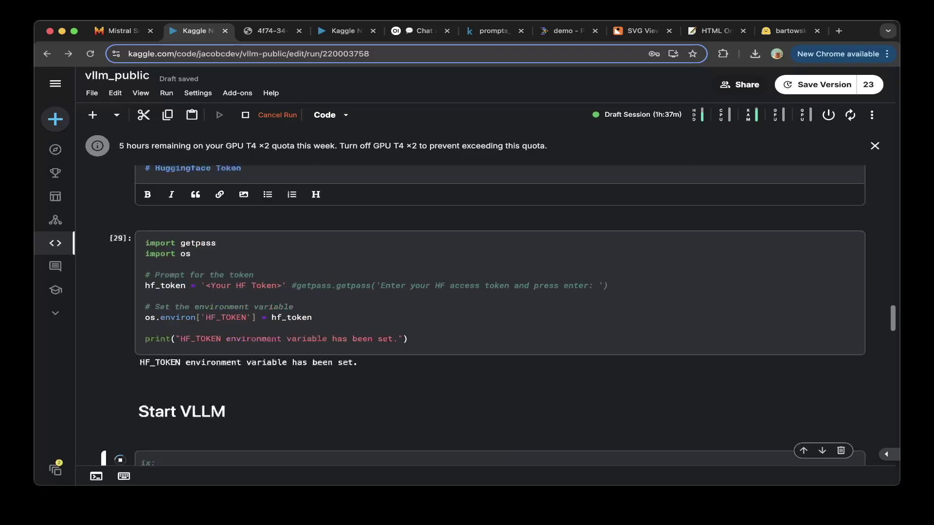
{"action": "scroll", "coordinate": [499, 316], "scroll_direction": "up", "scroll_amount": 10}
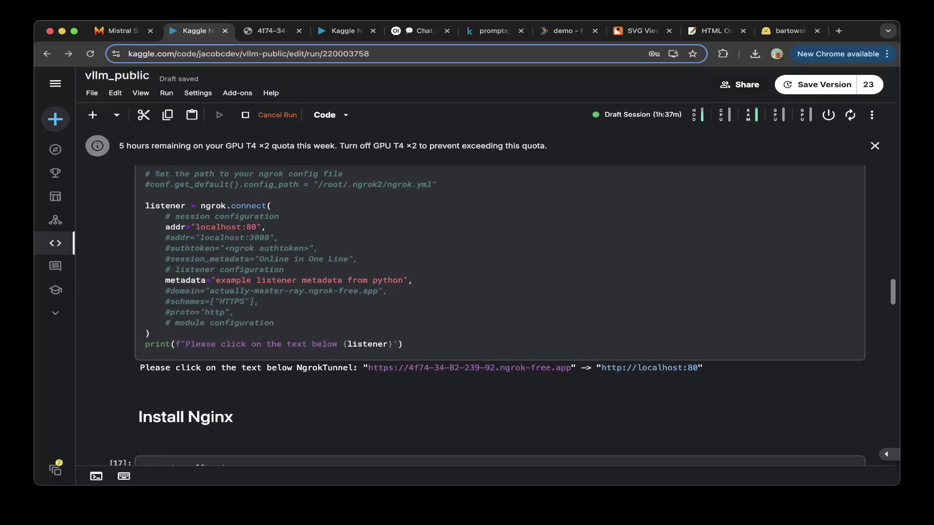
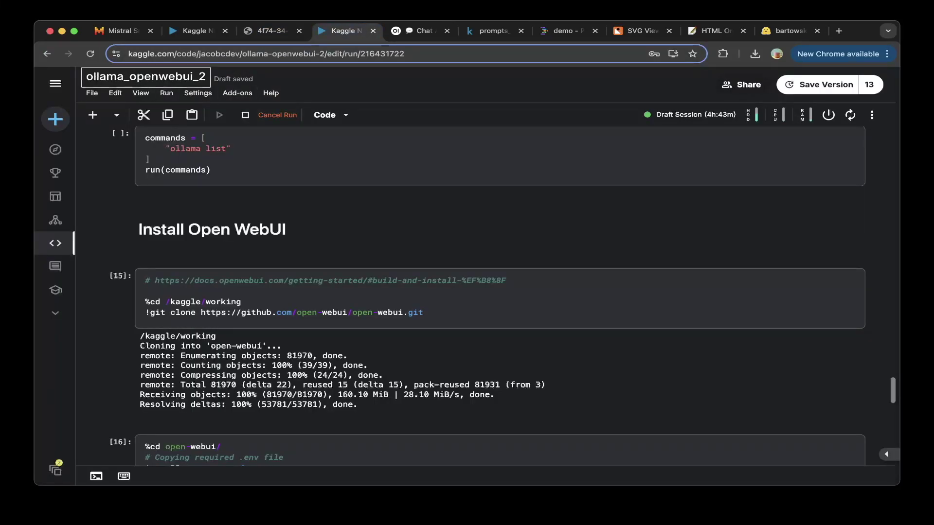
Switch to the ollama_openwebui_2 notebook and examine the OpenAI base URL and API key settings in the open-webui .env cell.
{"action": "left_click", "coordinate": [149, 159]}
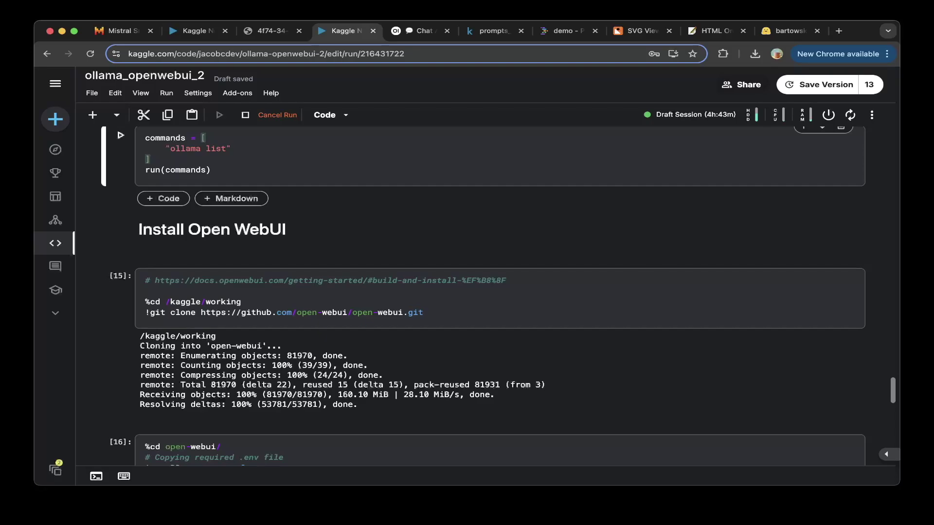
{"action": "scroll", "coordinate": [500, 294], "scroll_direction": "down", "scroll_amount": 10}
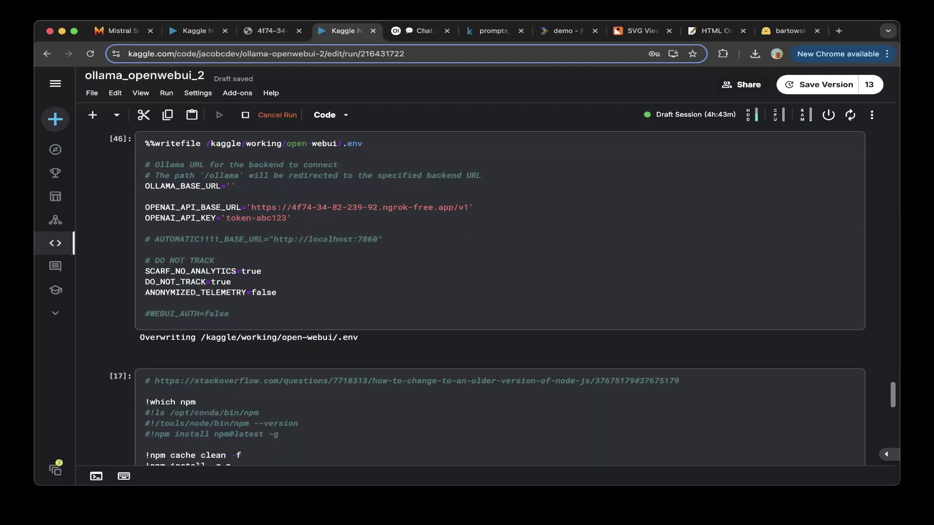
{"action": "scroll", "coordinate": [499, 294], "scroll_direction": "up", "scroll_amount": 1}
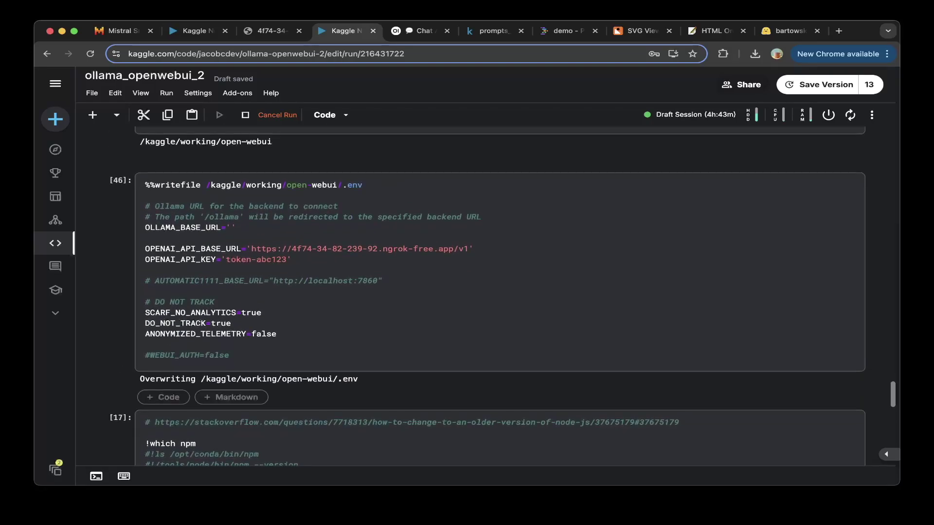
{"action": "left_click", "coordinate": [362, 185]}
{"action": "left_click_drag", "start_coordinate": [252, 248], "coordinate": [468, 248]}
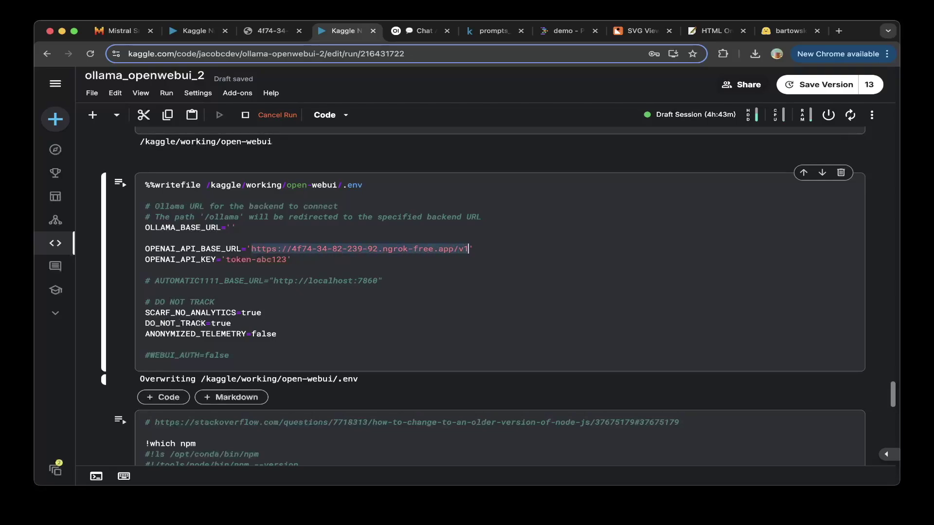
{"action": "left_click", "coordinate": [473, 249]}
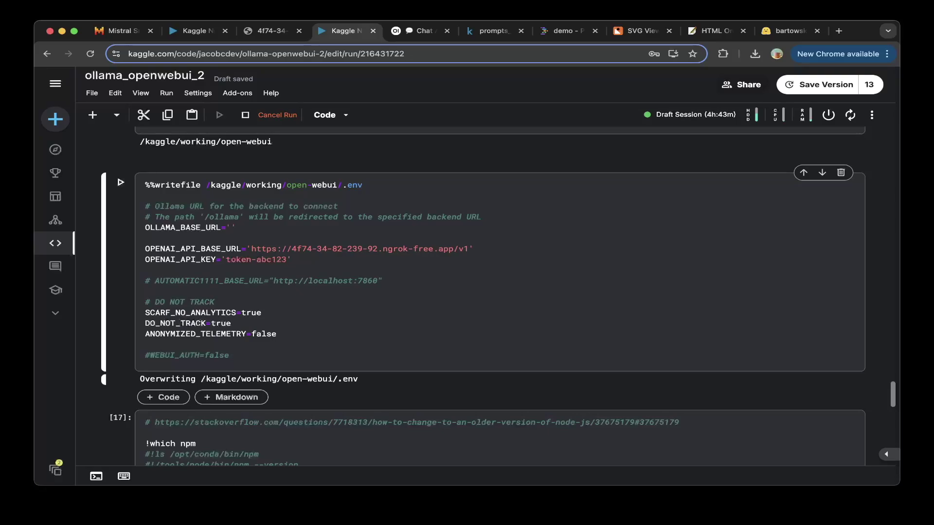
{"action": "left_click", "coordinate": [292, 259]}
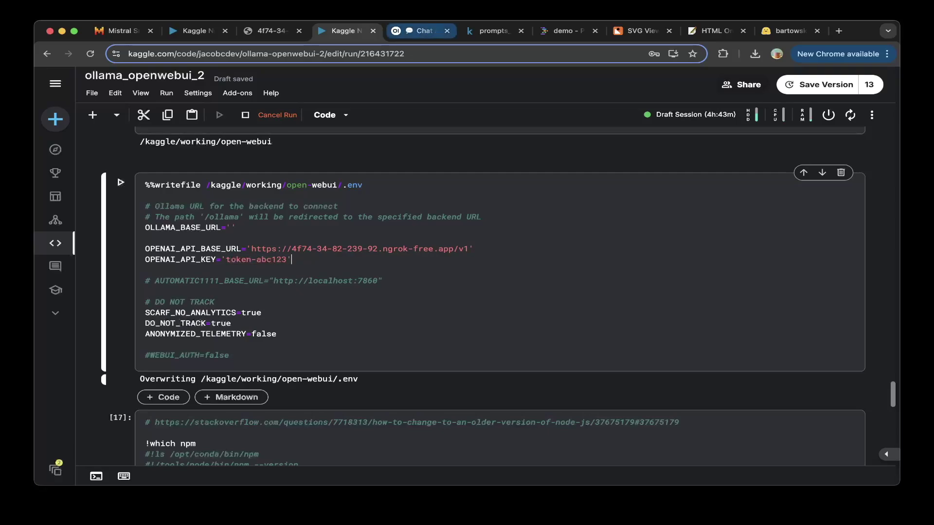
Reload the Open WebUI chat and send it prompt 1 from prompts_demo6, the Python function that sums even numbers.
{"action": "left_click", "coordinate": [421, 31]}
{"action": "key", "text": "super+r"}
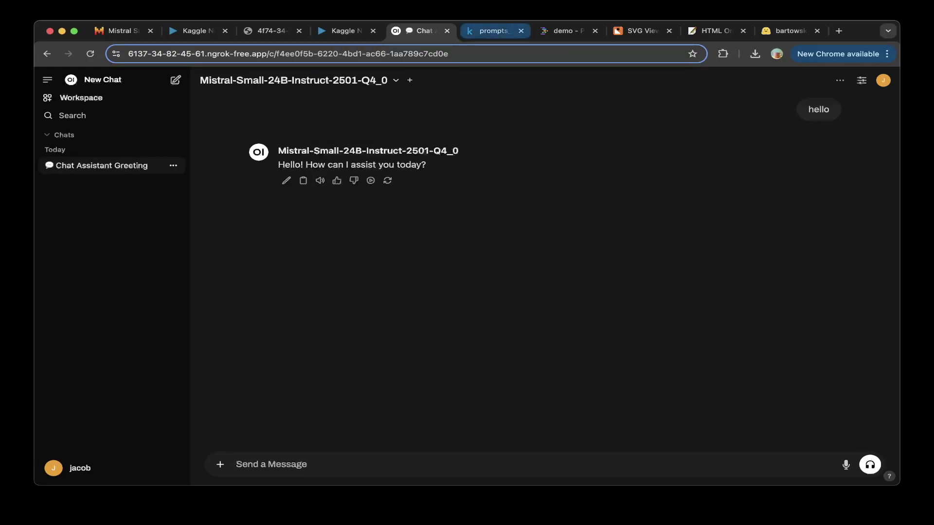
{"action": "left_click", "coordinate": [492, 31]}
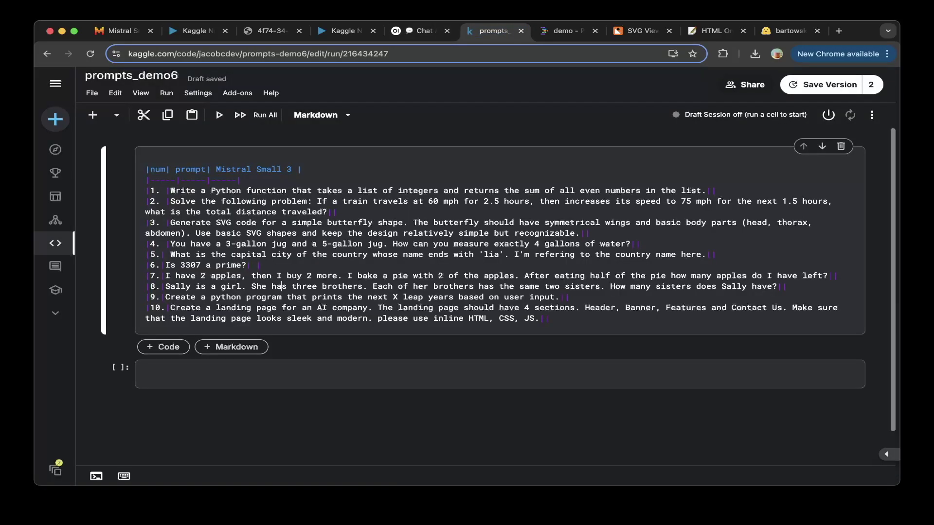
{"action": "left_click_drag", "start_coordinate": [170, 191], "coordinate": [705, 190]}
{"action": "key", "text": "super+c"}
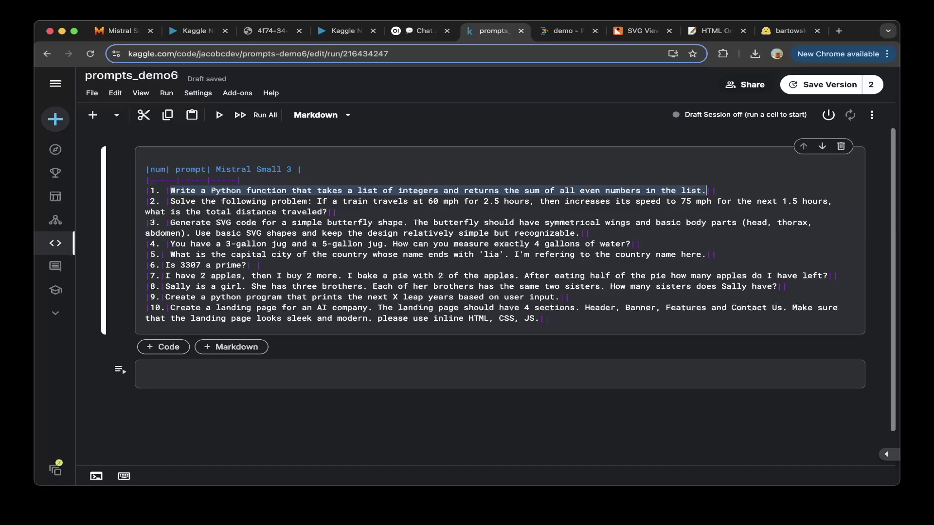
{"action": "left_click", "coordinate": [419, 31]}
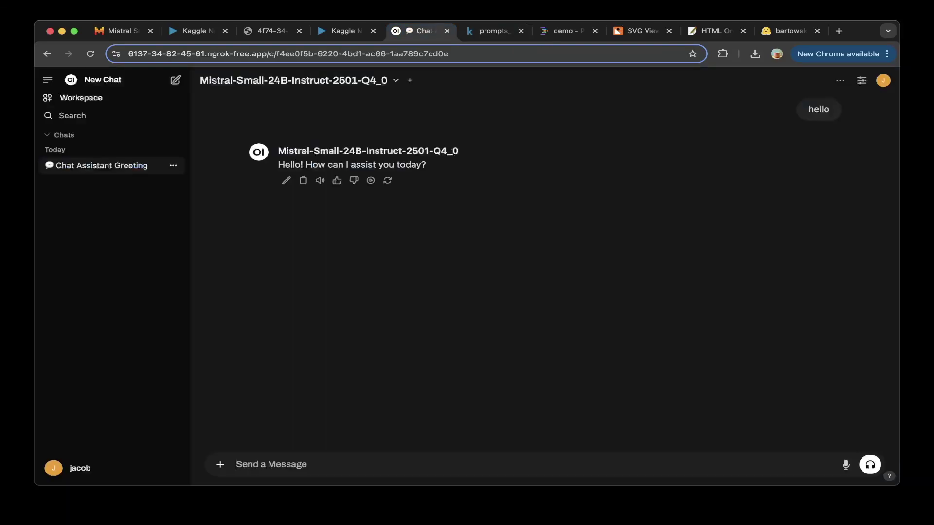
{"action": "key", "text": "super+v"}
{"action": "key", "text": "Return"}
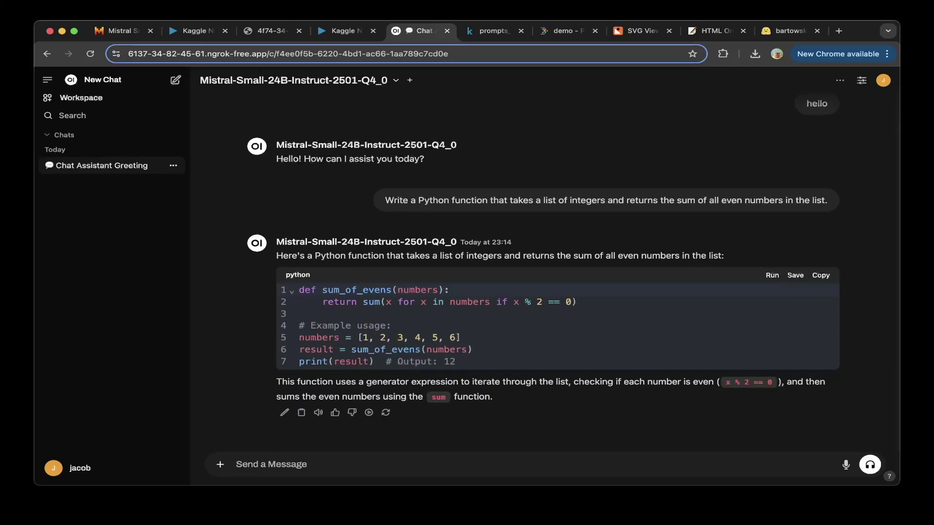
Copy the generated Python code into test_mistral/test1.py in the IDX demo workspace and run the file.
{"action": "left_click", "coordinate": [820, 275]}
{"action": "left_click", "coordinate": [564, 31]}
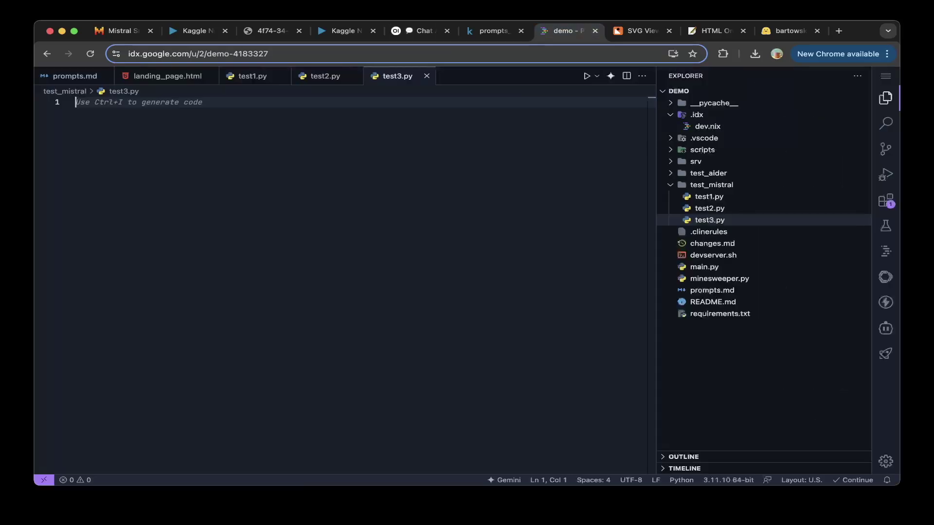
{"action": "left_click", "coordinate": [709, 196]}
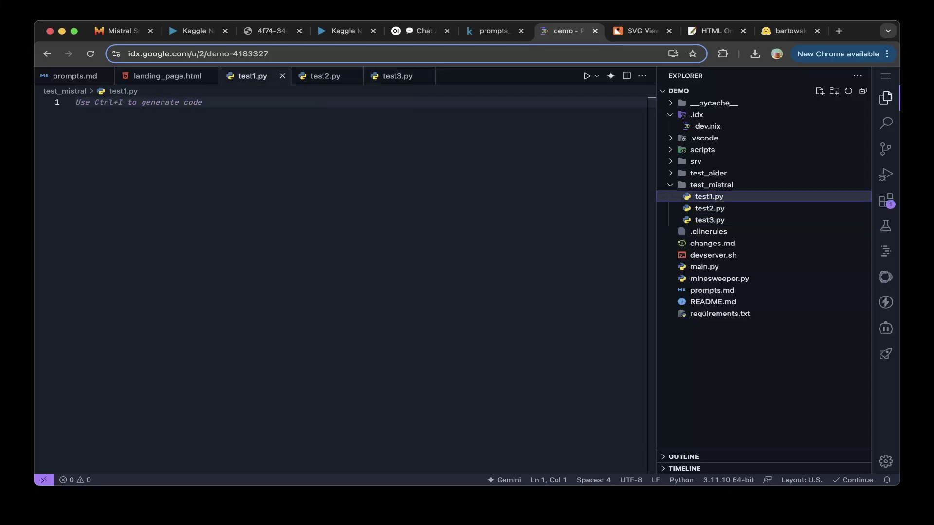
{"action": "key", "text": "ctrl+v"}
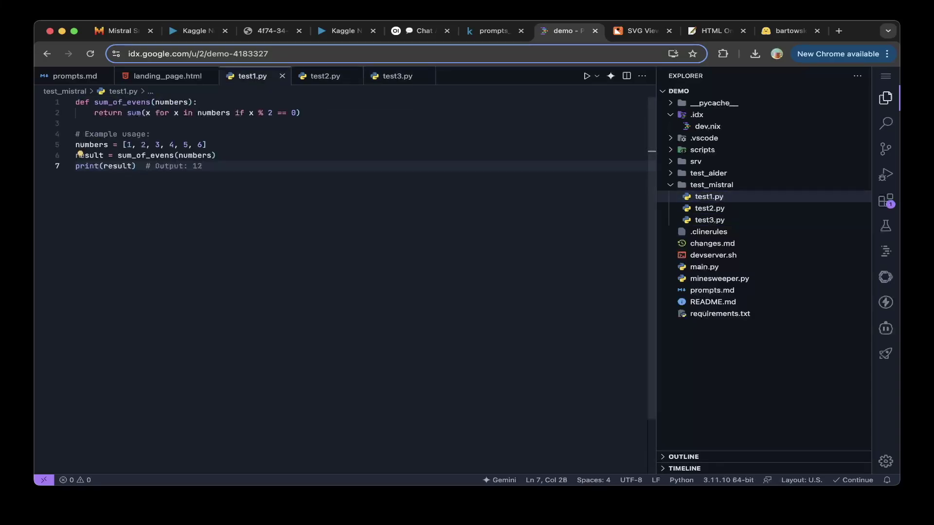
{"action": "left_click", "coordinate": [586, 75]}
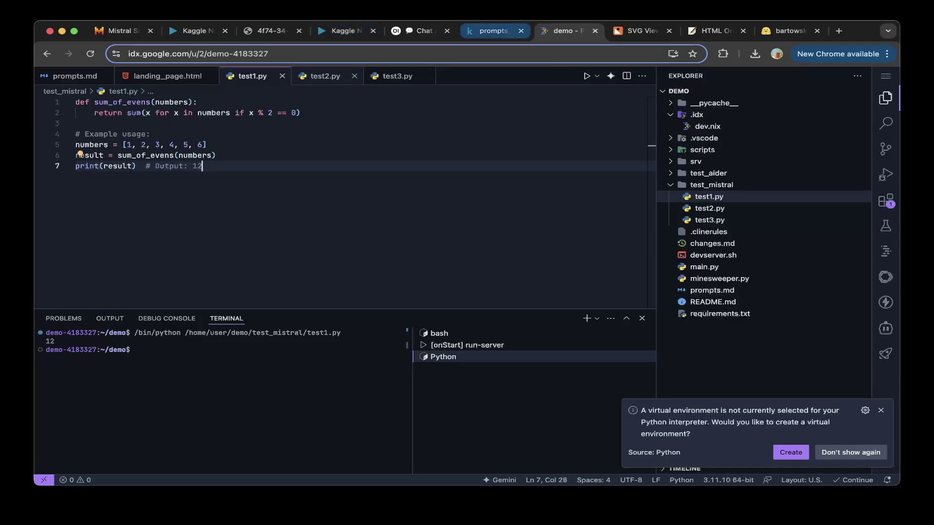
Mark prompt 1 with V in the Mistral Small 3 column of the prompts_demo6 table.
{"action": "key", "text": "ctrl+shift+Tab"}
{"action": "left_click", "coordinate": [716, 190]}
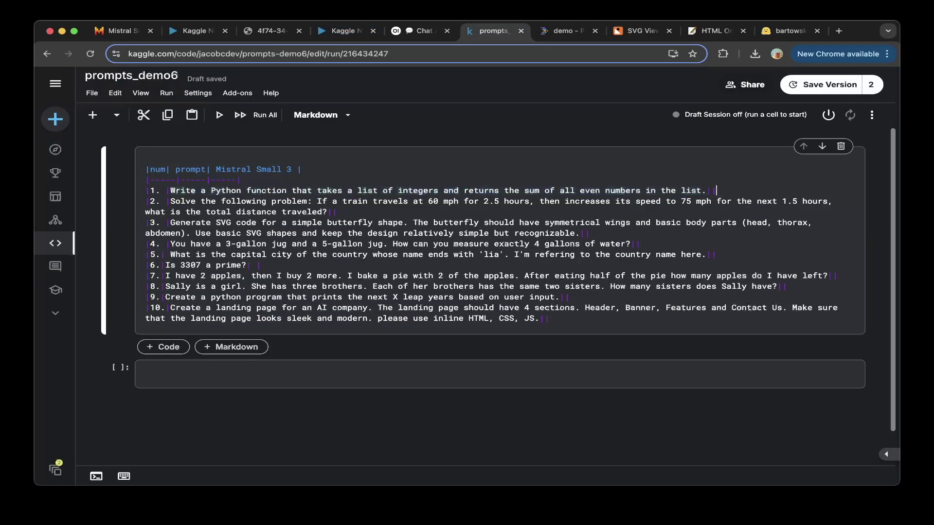
{"action": "type", "text": "V"}
Send prompt 2, the train distance problem, from prompts_demo6 to the Mistral model in Open WebUI.
{"action": "left_click_drag", "start_coordinate": [169, 200], "coordinate": [327, 211]}
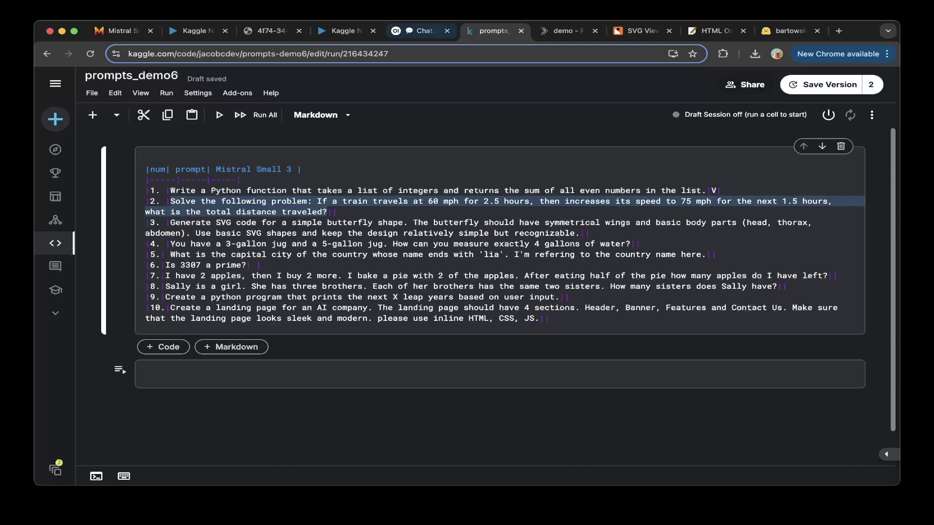
{"action": "left_click", "coordinate": [419, 30]}
{"action": "key", "text": "ctrl+v"}
{"action": "key", "text": "Return"}
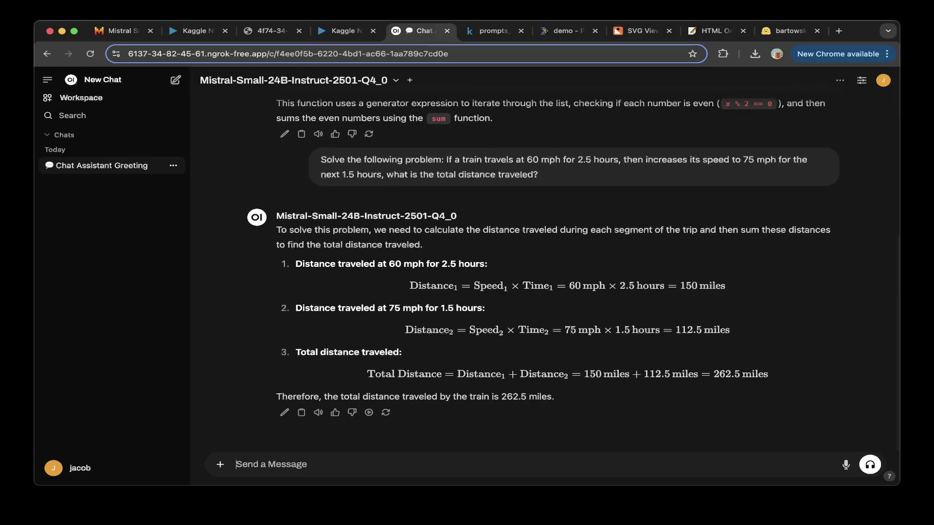
Mark prompt 2 with V in the Mistral Small 3 column of the prompts_demo6 table.
{"action": "key", "text": "ctrl+Tab"}
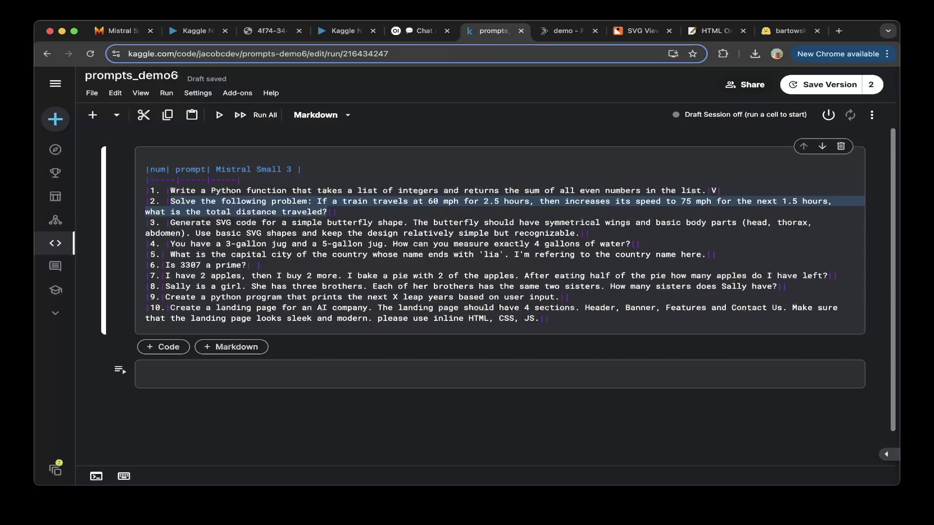
{"action": "type", "text": "V"}
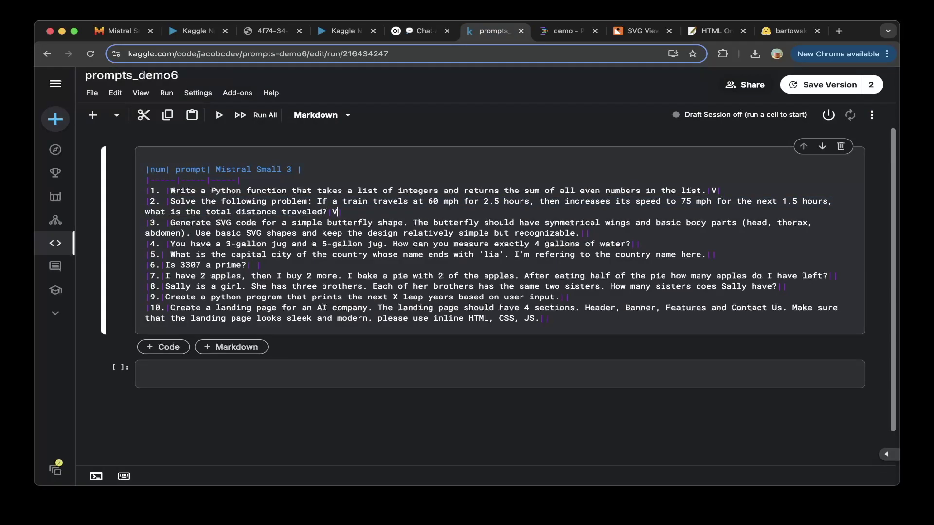
Send prompt 3, the SVG butterfly request, from prompts_demo6 to the Mistral model in Open WebUI.
{"action": "left_click", "coordinate": [579, 233]}
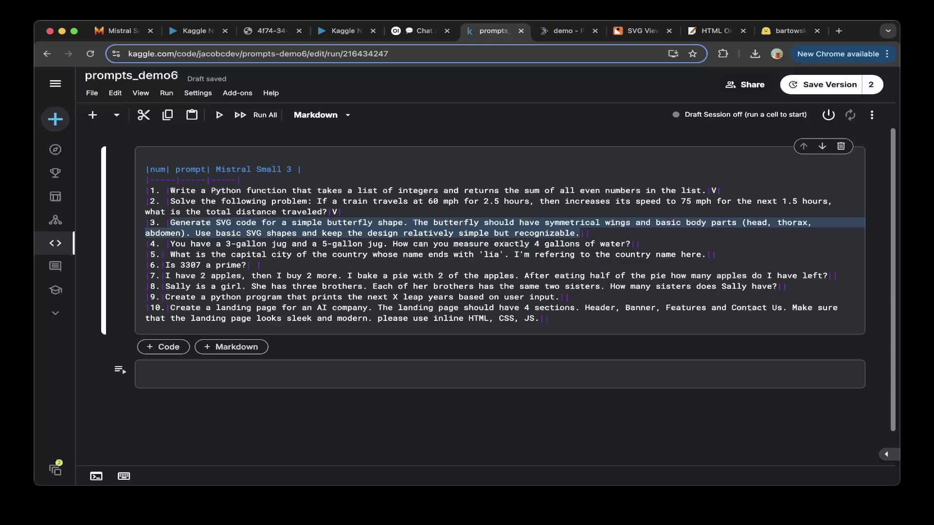
{"action": "key", "text": "ctrl+shift+Tab"}
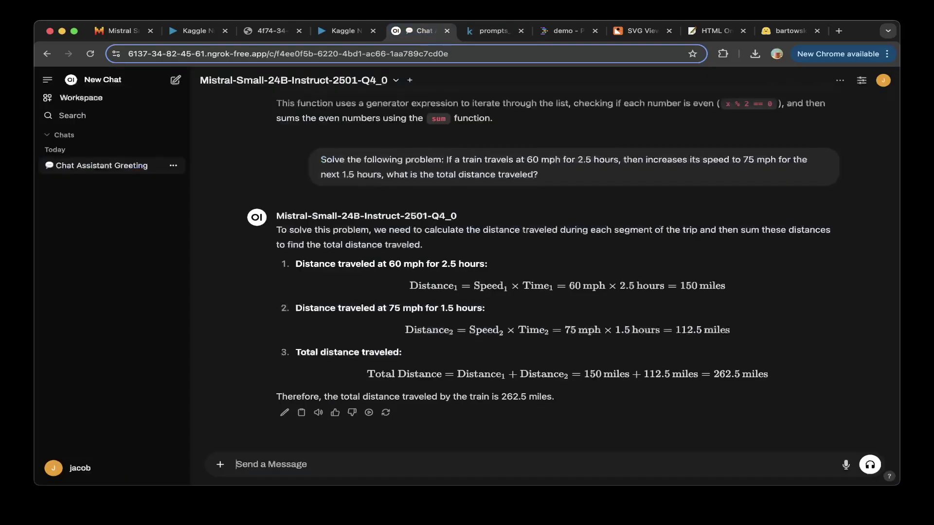
{"action": "key", "text": "ctrl+v"}
{"action": "key", "text": "Return"}
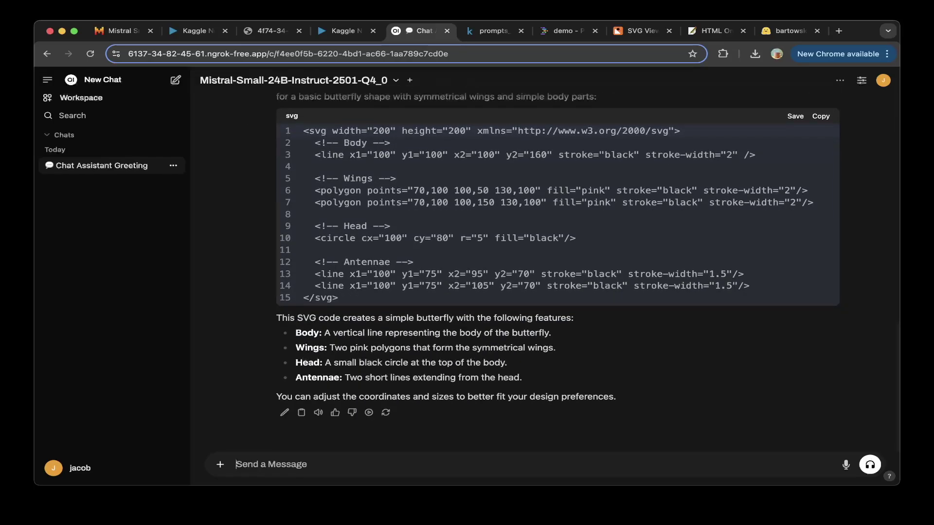
Copy the generated butterfly SVG code and replace the existing code in SVG Viewer with it to preview the drawing.
{"action": "scroll", "coordinate": [557, 272], "scroll_direction": "up", "scroll_amount": 2}
{"action": "left_click", "coordinate": [820, 161]}
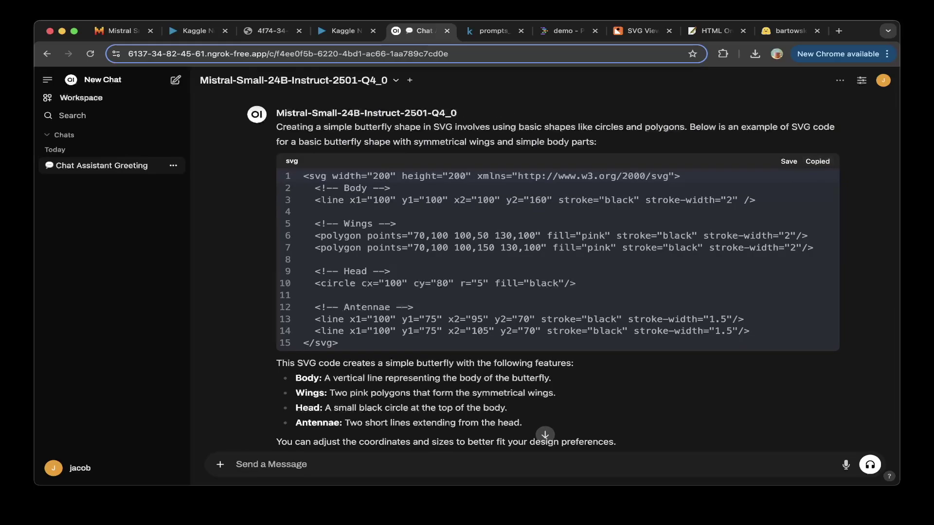
{"action": "left_click", "coordinate": [642, 31]}
{"action": "key", "text": "ctrl+a"}
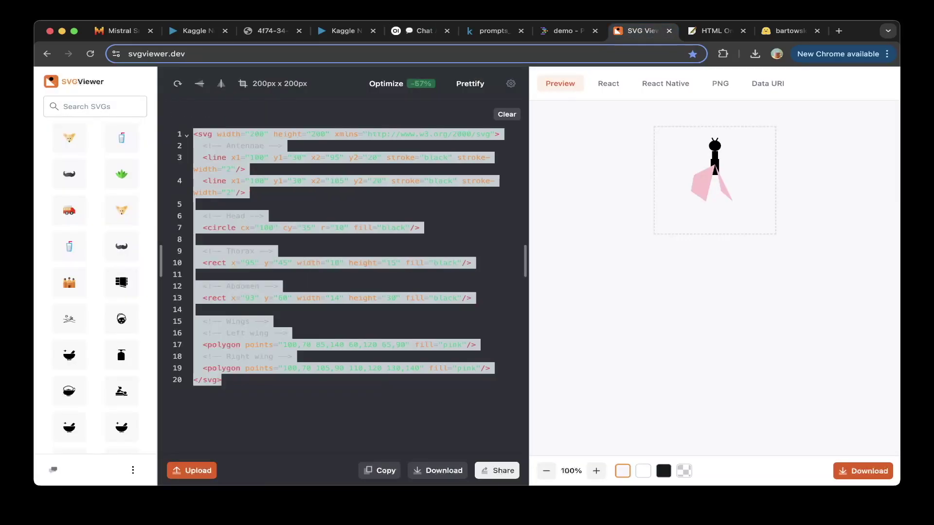
{"action": "key", "text": "ctrl+v"}
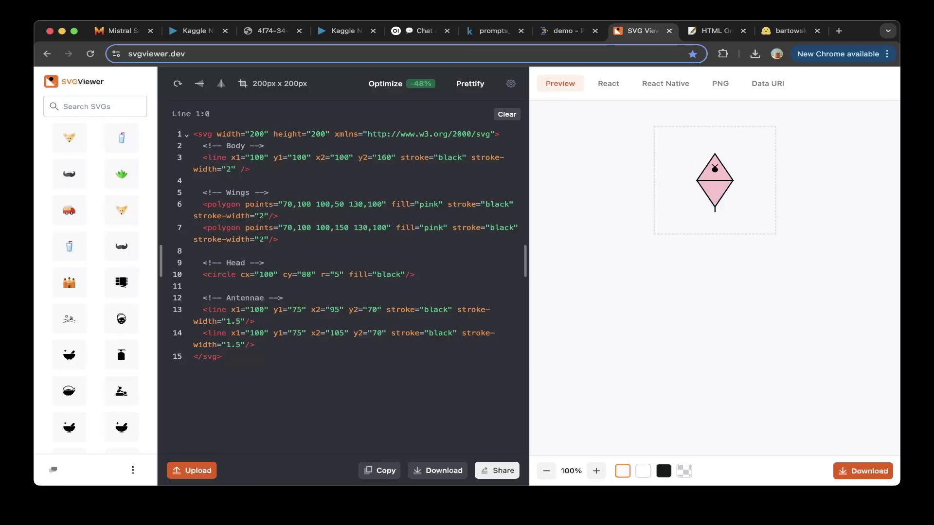
Mark prompt 3 with X in the Mistral Small 3 column of the prompts_demo6 table.
{"action": "left_click", "coordinate": [494, 30]}
{"action": "left_click", "coordinate": [586, 233]}
{"action": "type", "text": "X|"}
Send prompt 4, the 3-gallon and 5-gallon jug puzzle, from prompts_demo6 to the Mistral model in Open WebUI.
{"action": "left_click_drag", "start_coordinate": [169, 244], "coordinate": [631, 244]}
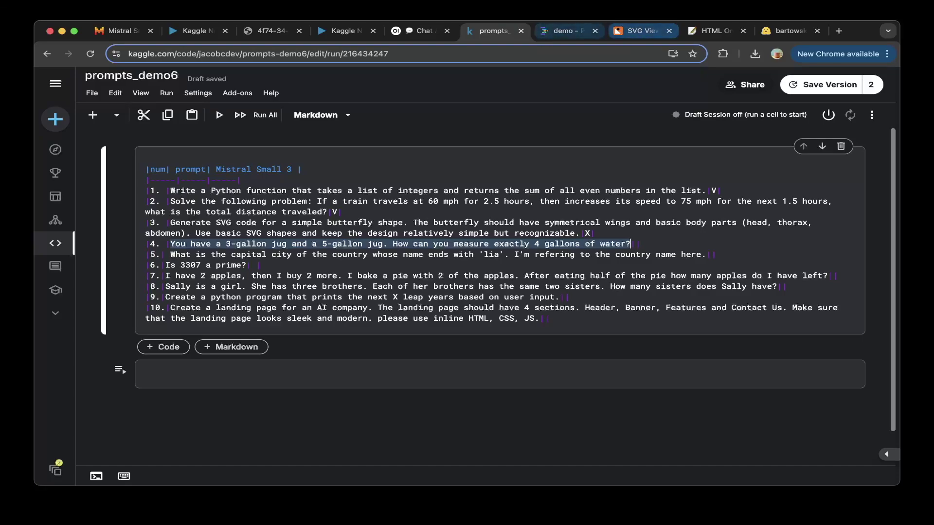
{"action": "left_click", "coordinate": [420, 30]}
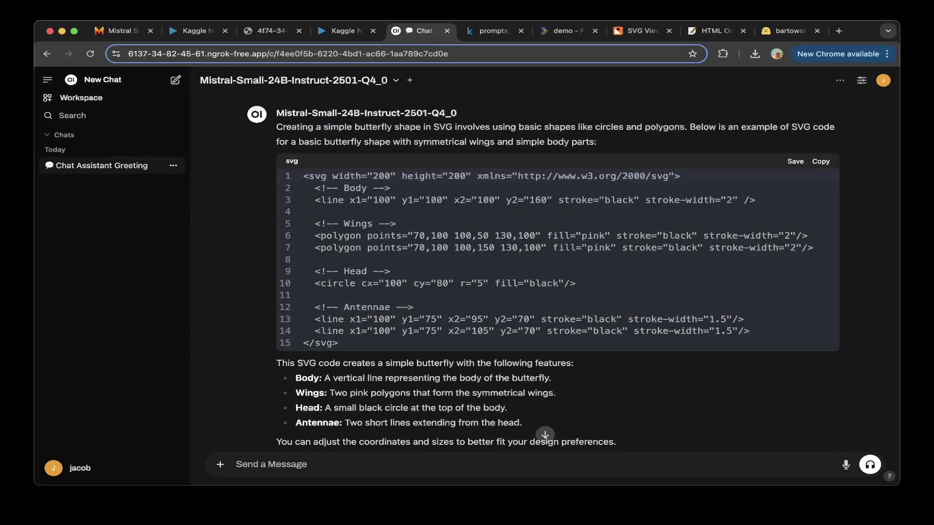
{"action": "key", "text": "ctrl+v"}
{"action": "key", "text": "Return"}
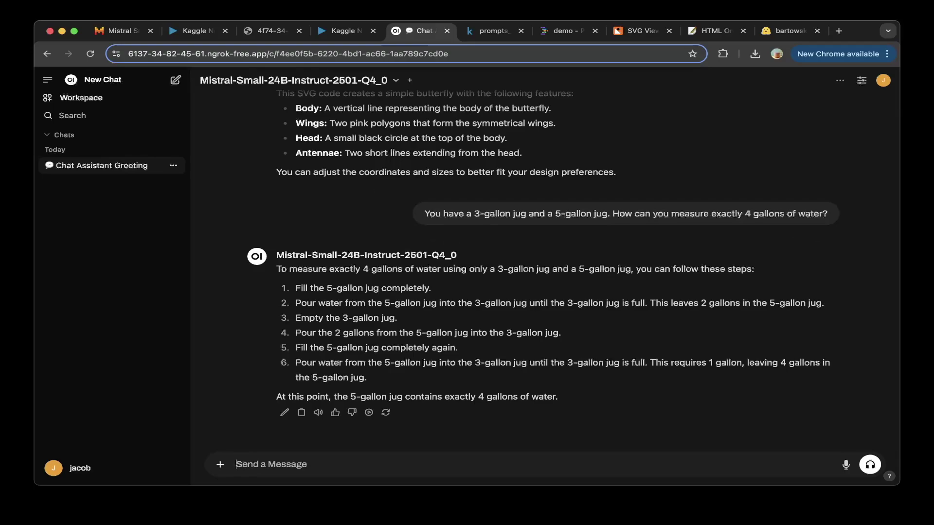
Mark prompt 4 with V in the Mistral Small 3 column of the prompts_demo6 table.
{"action": "key", "text": "ctrl+Tab"}
{"action": "left_click", "coordinate": [637, 244]}
{"action": "type", "text": "V"}
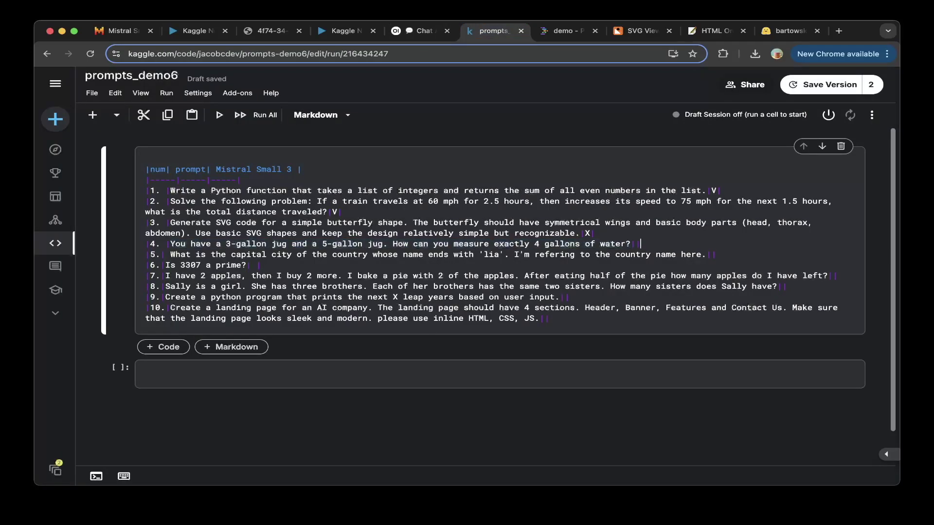
Send prompt 5, the capital of the country ending with 'lia', from prompts_demo6 to the Mistral model in Open WebUI.
{"action": "left_click_drag", "start_coordinate": [171, 255], "coordinate": [706, 255]}
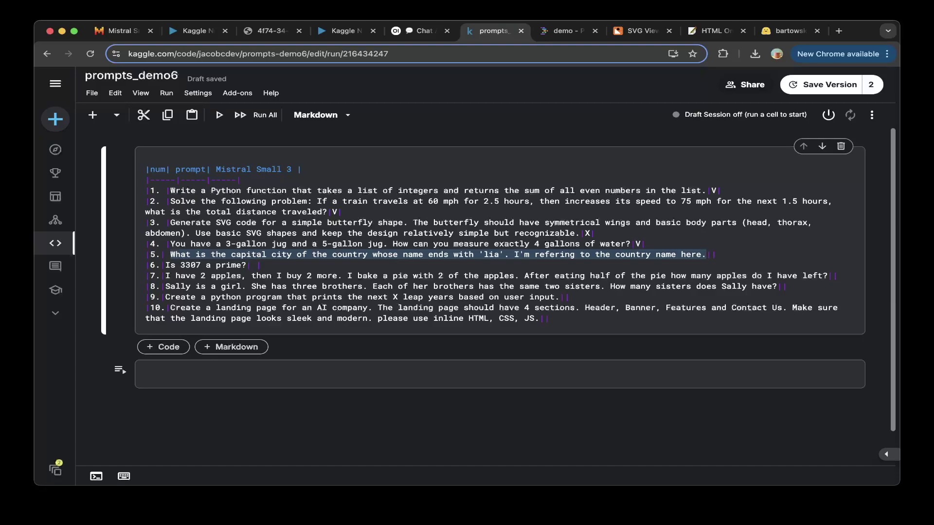
{"action": "key", "text": "super+c"}
{"action": "left_click", "coordinate": [418, 31]}
{"action": "key", "text": "super+v"}
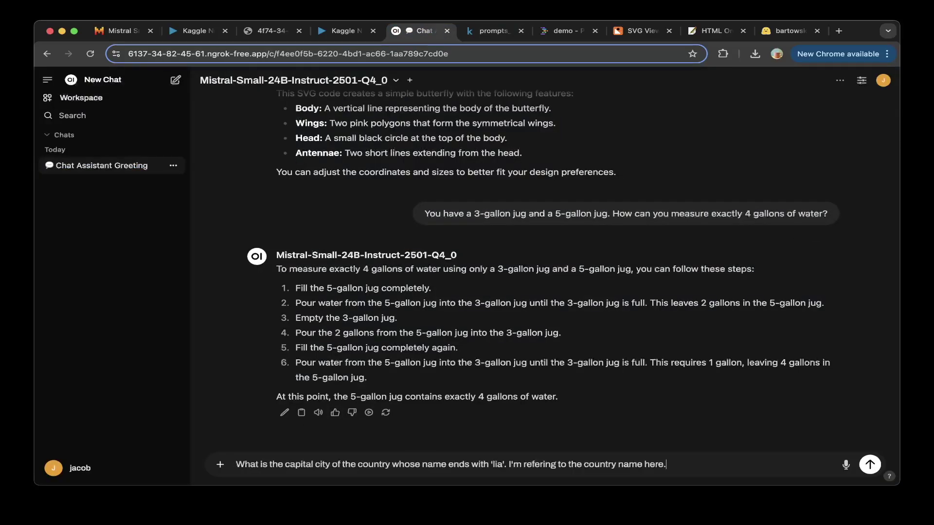
{"action": "key", "text": "Return"}
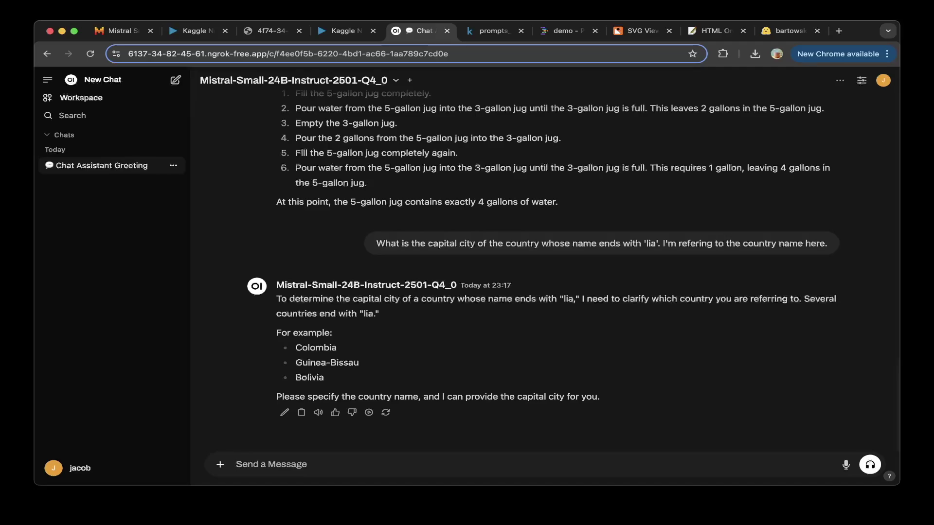
Mark prompt 5 with X in the Mistral Small 3 column of the prompts_demo6 table.
{"action": "key", "text": "ctrl+Tab"}
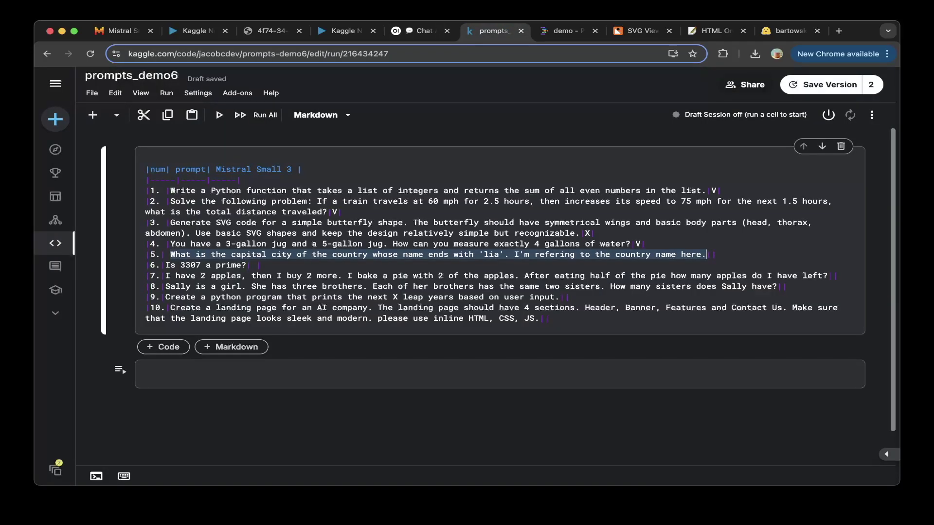
{"action": "left_click", "coordinate": [716, 254]}
{"action": "type", "text": "X"}
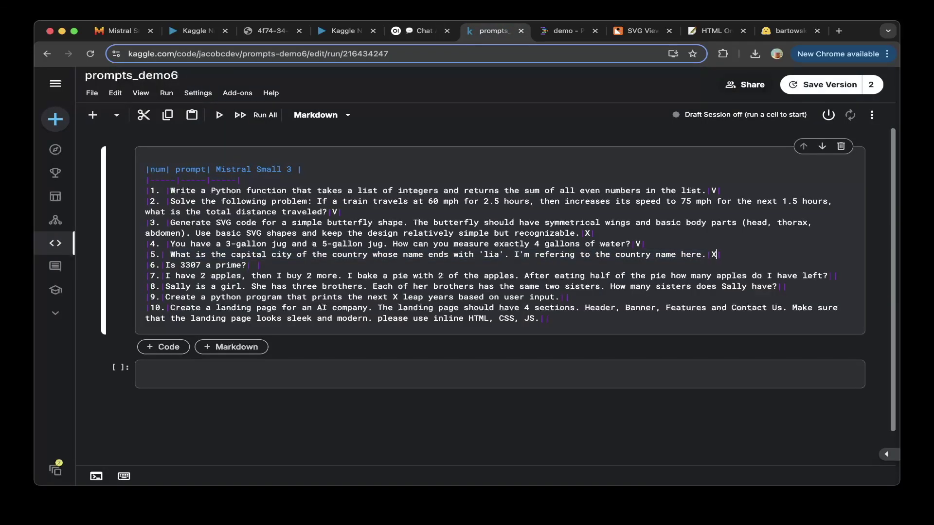
Send prompt 6, "Is 3307 a prime?", from prompts_demo6 to the Mistral model in Open WebUI.
{"action": "left_click_drag", "start_coordinate": [165, 265], "coordinate": [247, 265]}
{"action": "key", "text": "super+c"}
{"action": "key", "text": "ctrl+shift+Tab"}
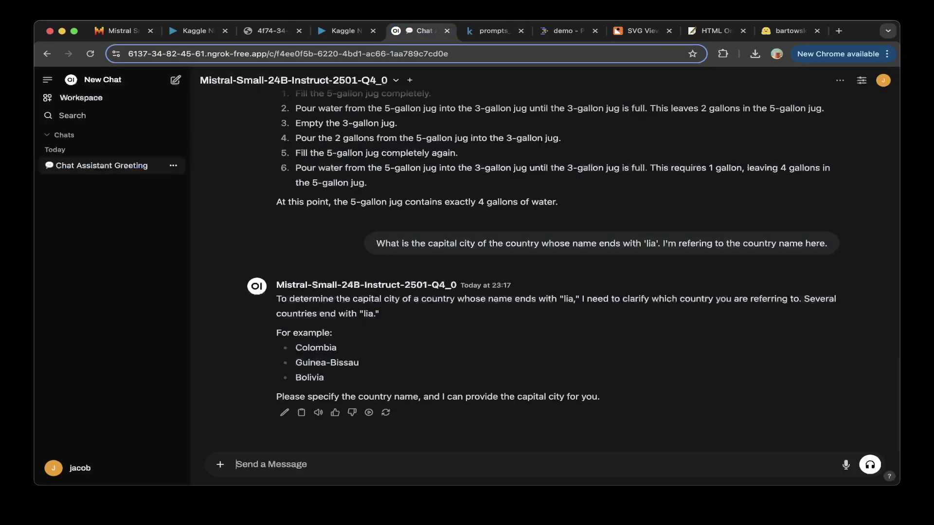
{"action": "key", "text": "super+v"}
{"action": "key", "text": "Return"}
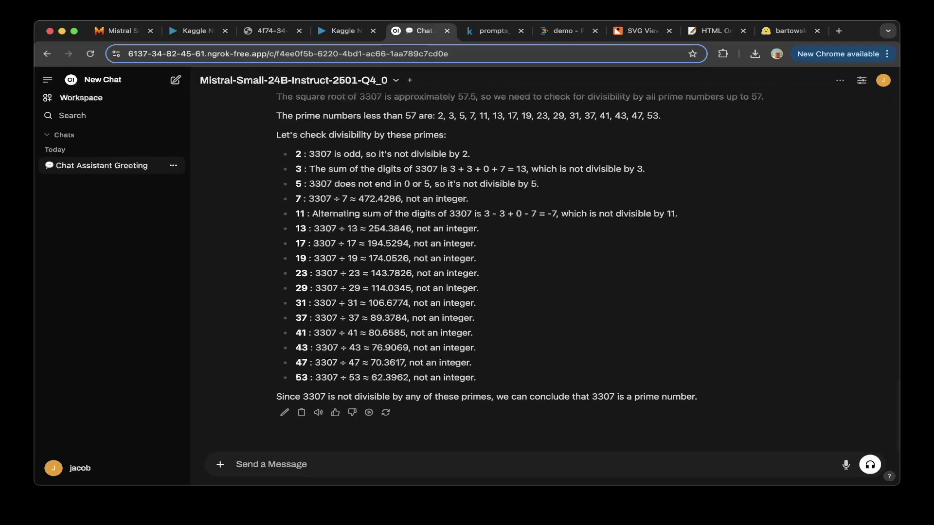
Mark prompt 6 with V in the Mistral Small 3 column of the prompts_demo6 table.
{"action": "key", "text": "ctrl+Tab"}
{"action": "left_click", "coordinate": [261, 265]}
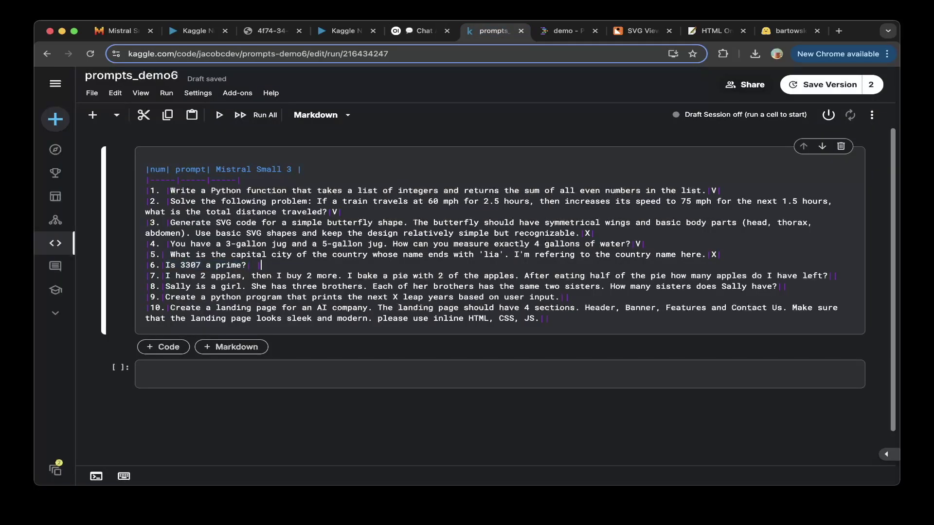
{"action": "type", "text": "V"}
Send prompt 7, the apples and pie question, from prompts_demo6 to the Mistral model in Open WebUI.
{"action": "left_click_drag", "start_coordinate": [166, 276], "coordinate": [823, 276]}
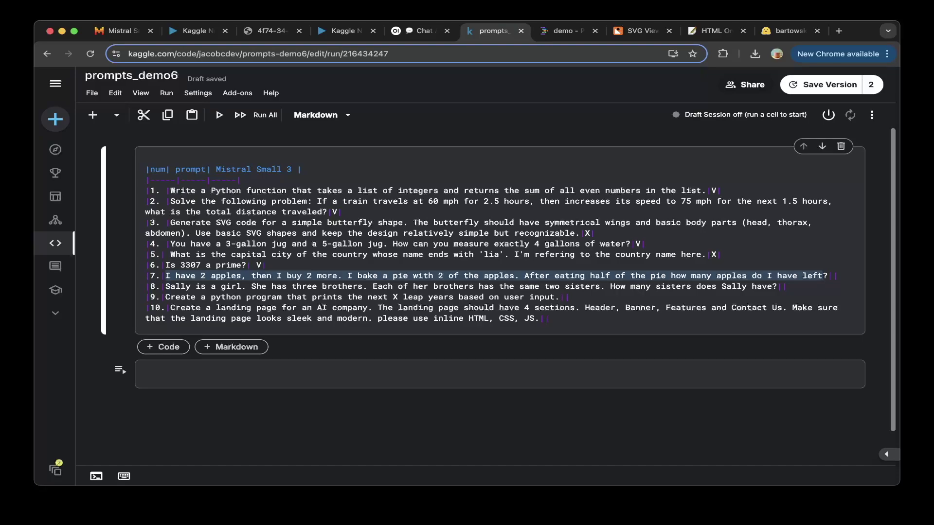
{"action": "left_click", "coordinate": [420, 31]}
{"action": "key", "text": "super+v"}
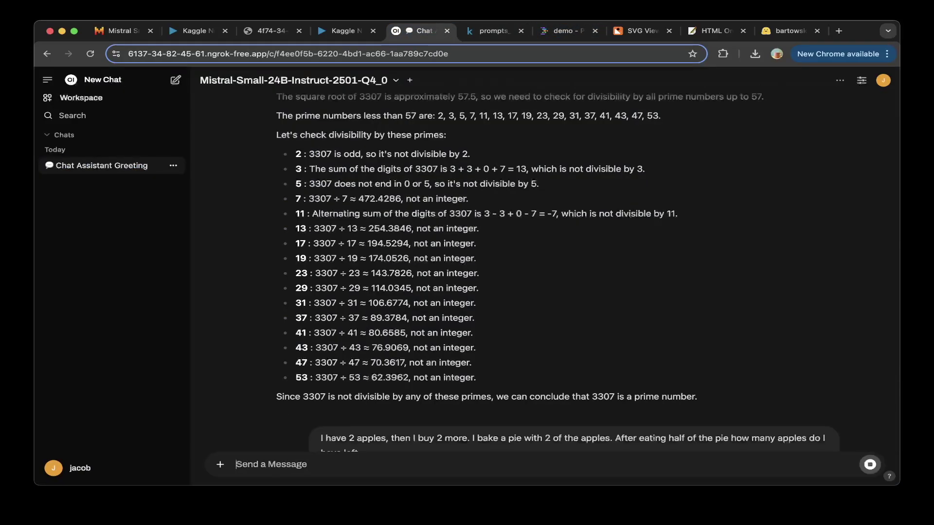
{"action": "key", "text": "Return"}
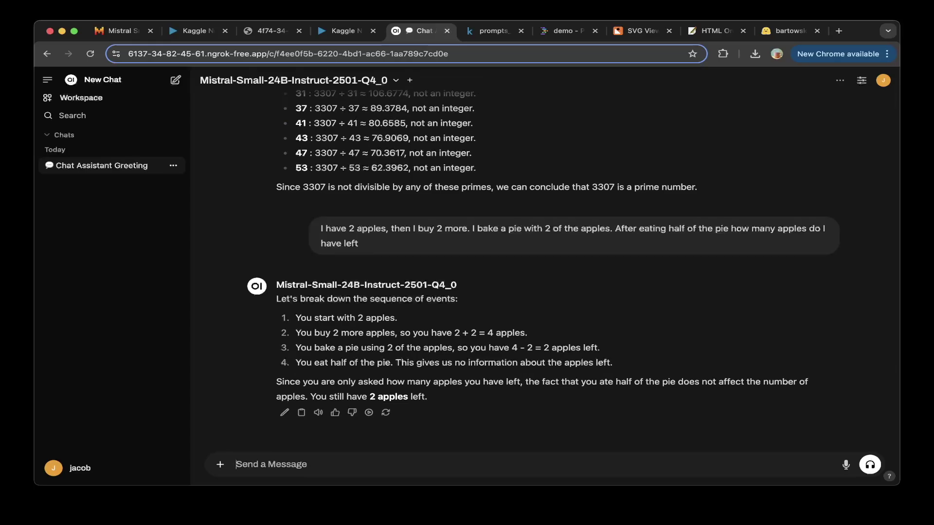
Mark prompt 7 with V in the Mistral Small 3 column of the prompts_demo6 table.
{"action": "key", "text": "ctrl+Tab"}
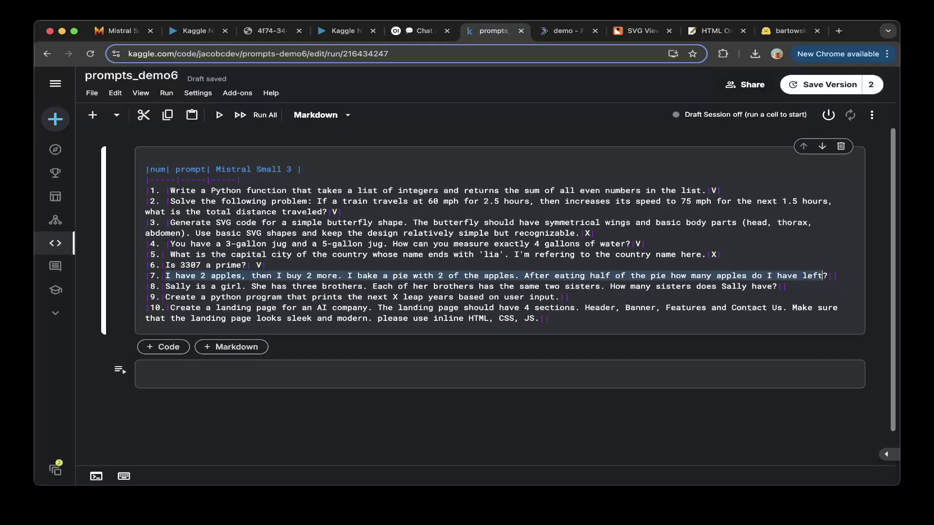
{"action": "left_click", "coordinate": [833, 275]}
{"action": "type", "text": "V"}
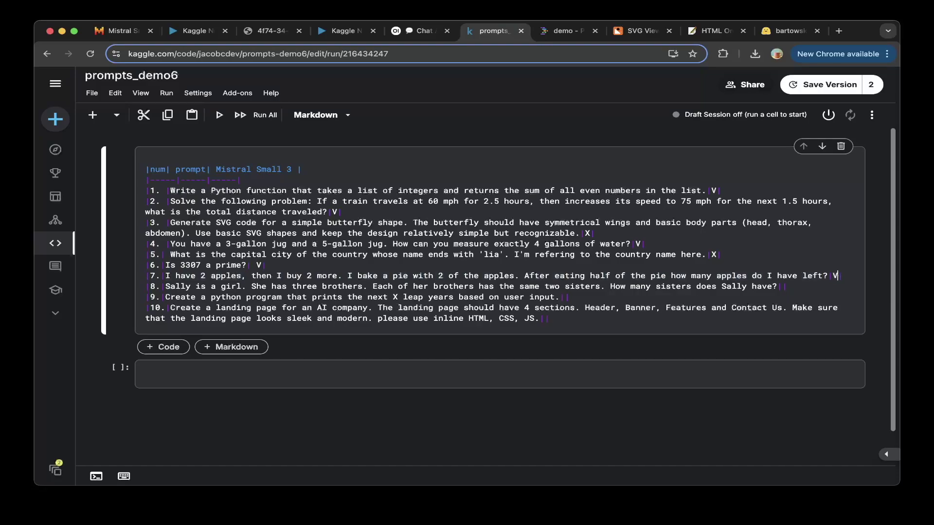
Send prompt 8, the brothers and sisters puzzle, to the Mistral model and mark it with V in the prompts_demo6 table.
{"action": "left_click_drag", "start_coordinate": [165, 286], "coordinate": [448, 286]}
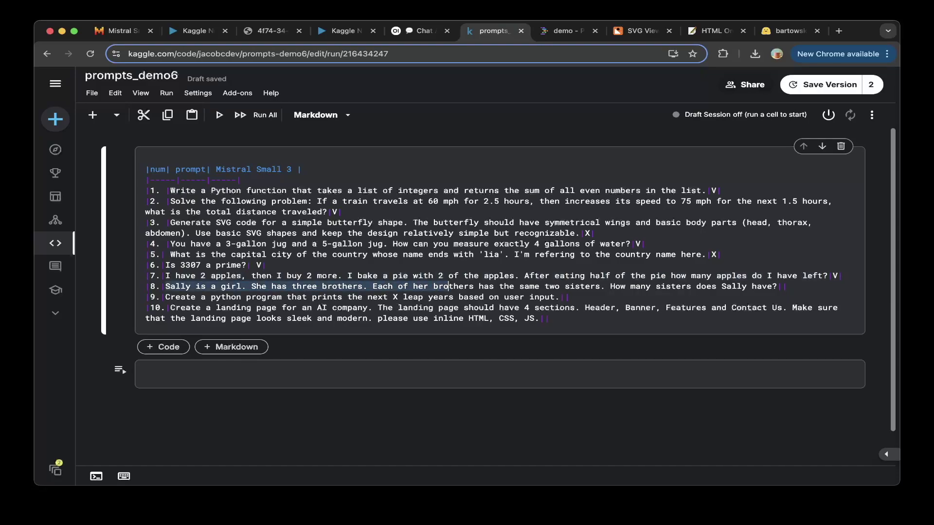
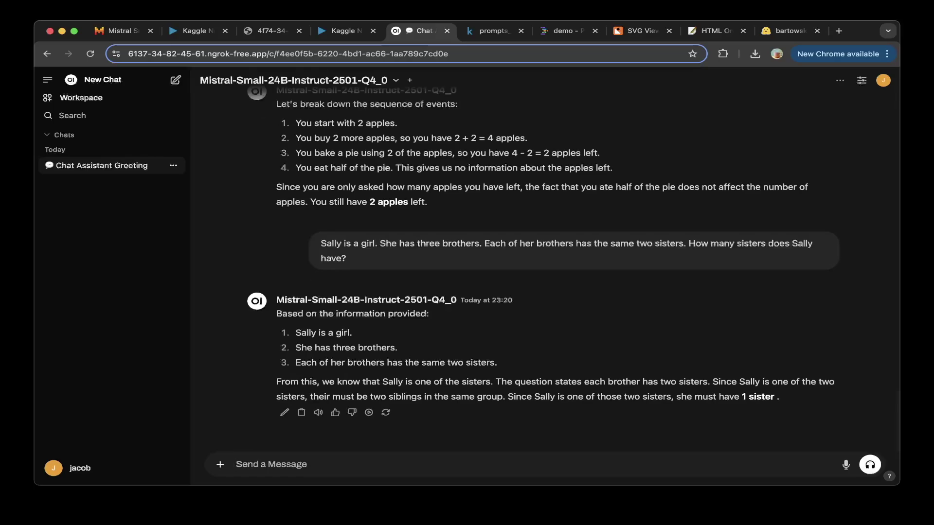
{"action": "key", "text": "ctrl+Tab"}
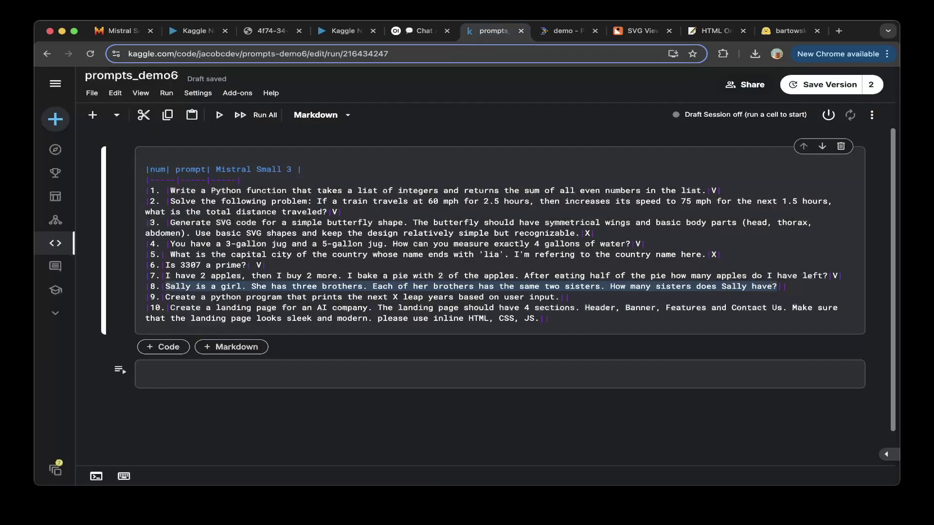
{"action": "left_click", "coordinate": [787, 286]}
{"action": "type", "text": "V"}
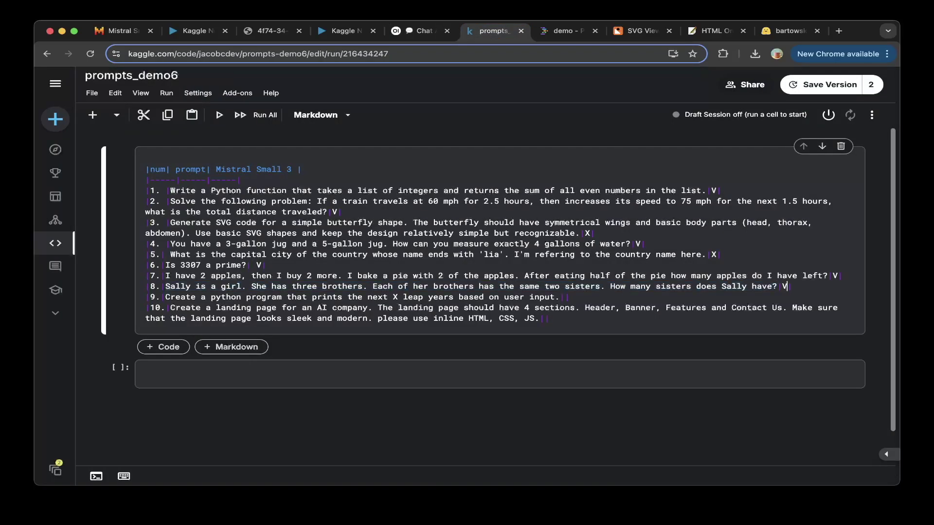
Send prompt 9, the leap years Python program request, from prompts_demo6 to the Mistral model in Open WebUI.
{"action": "left_click_drag", "start_coordinate": [166, 297], "coordinate": [559, 297]}
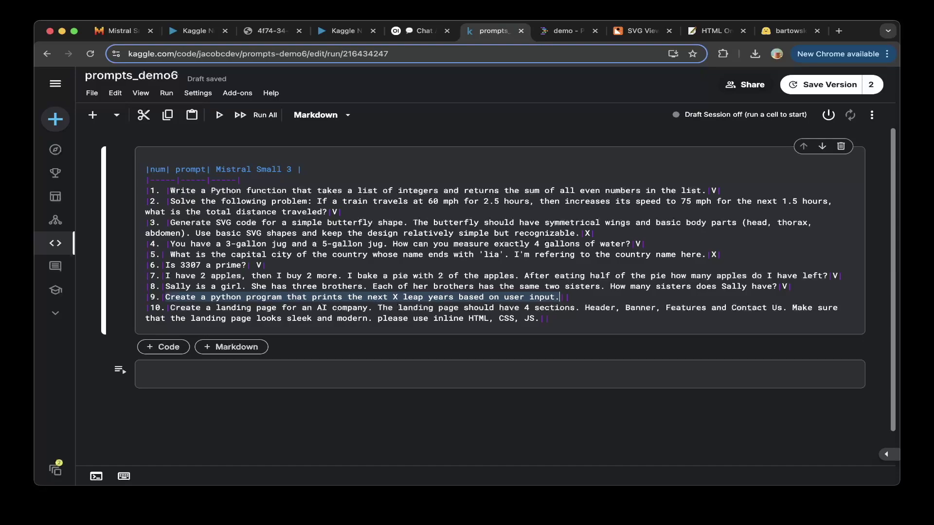
{"action": "key", "text": "super+c"}
{"action": "key", "text": "super+shift+bracketleft"}
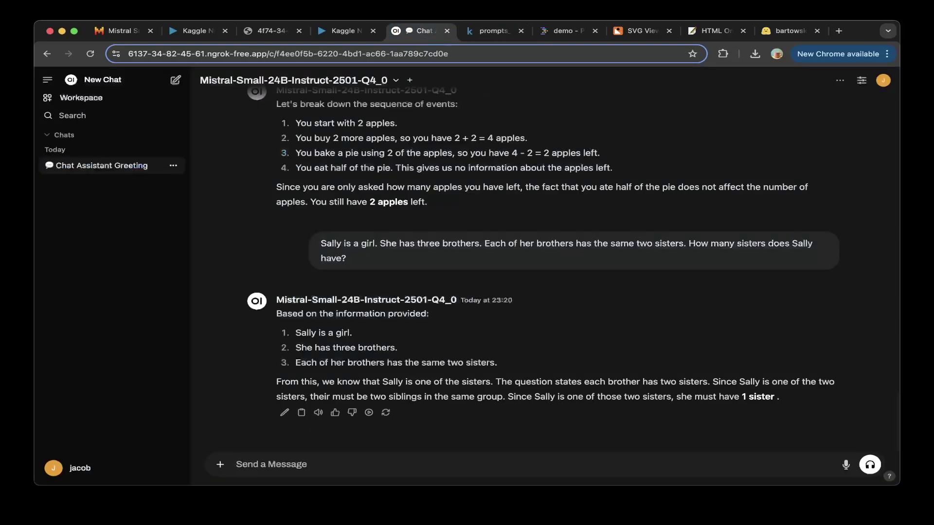
{"action": "key", "text": "super+v"}
{"action": "key", "text": "Return"}
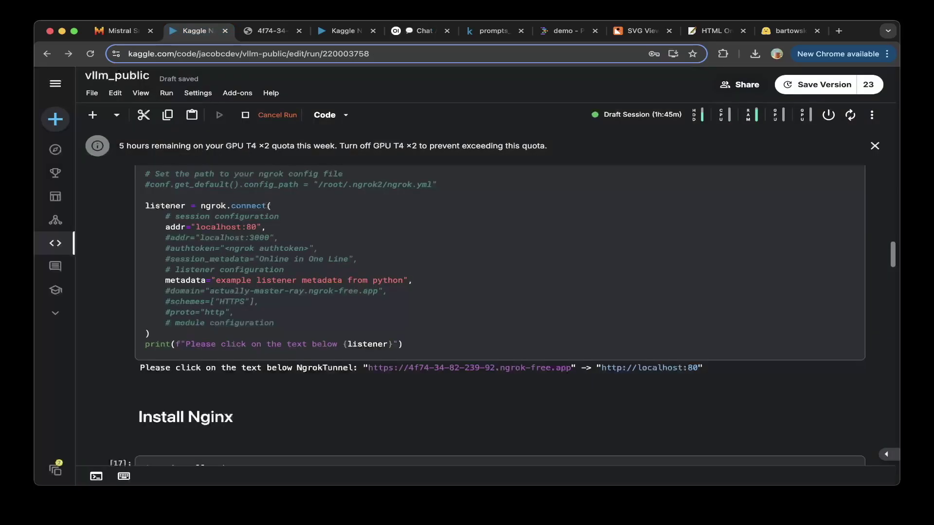
Check the CPU, RAM and GPU usage of the vllm_public notebook's draft session, and return to the Open WebUI chat.
{"action": "left_click", "coordinate": [198, 30]}
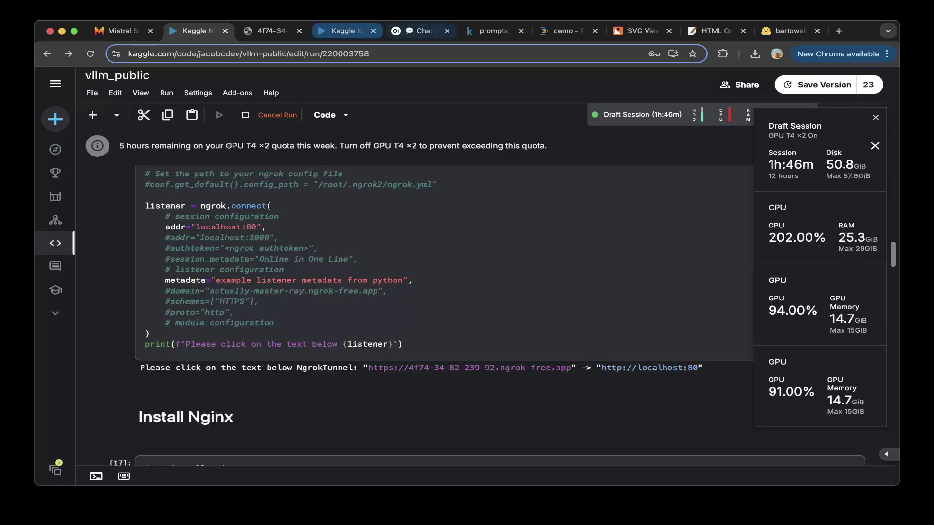
{"action": "left_click", "coordinate": [419, 31]}
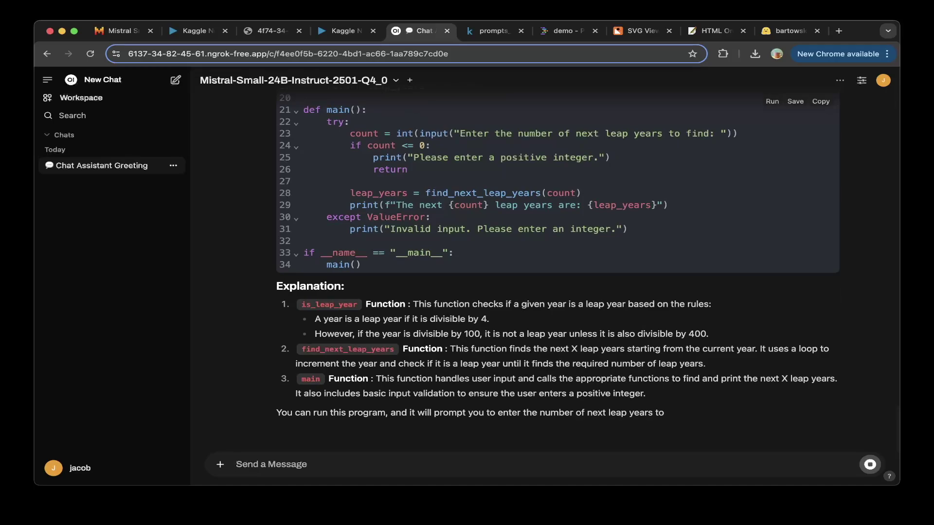
Copy the generated leap year Python code into test_mistral/test2.py in the IDX demo workspace.
{"action": "scroll", "coordinate": [558, 273], "scroll_direction": "up", "scroll_amount": 8}
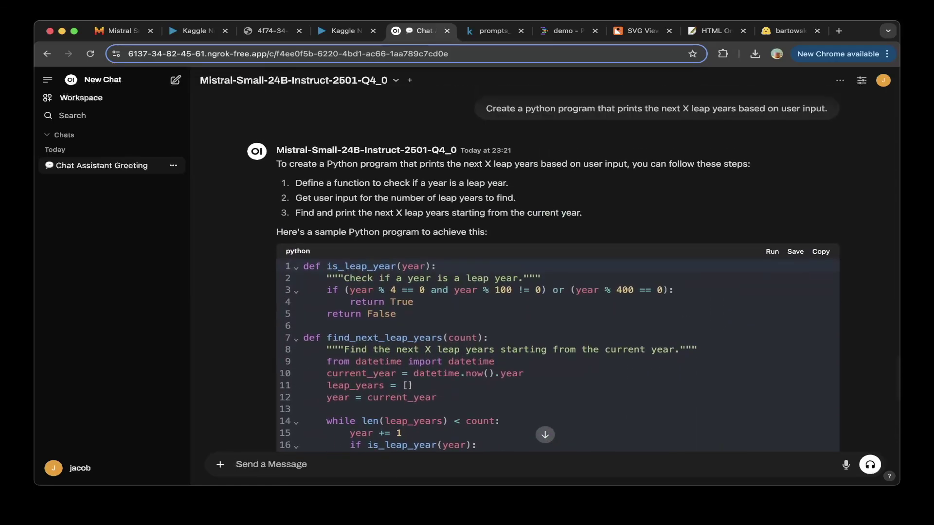
{"action": "left_click", "coordinate": [821, 252]}
{"action": "left_click", "coordinate": [564, 31]}
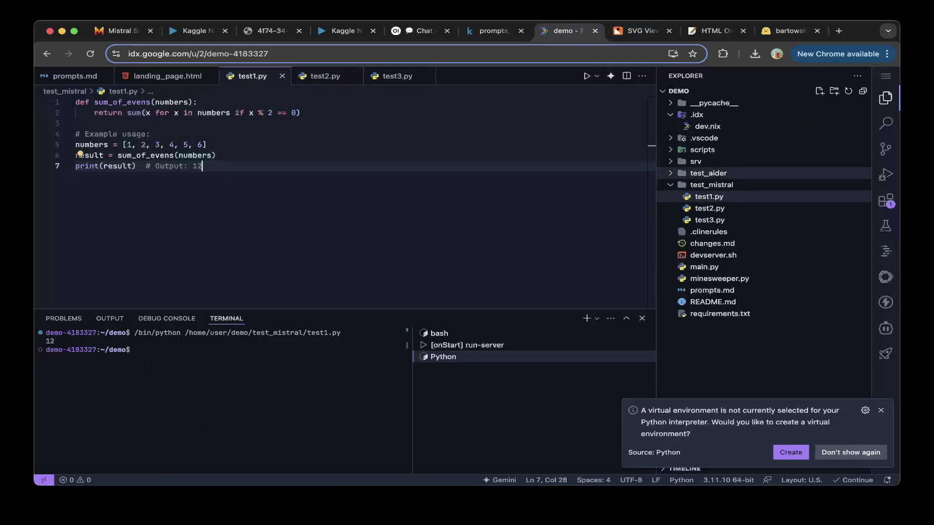
{"action": "left_click", "coordinate": [709, 208]}
{"action": "key", "text": "super+v"}
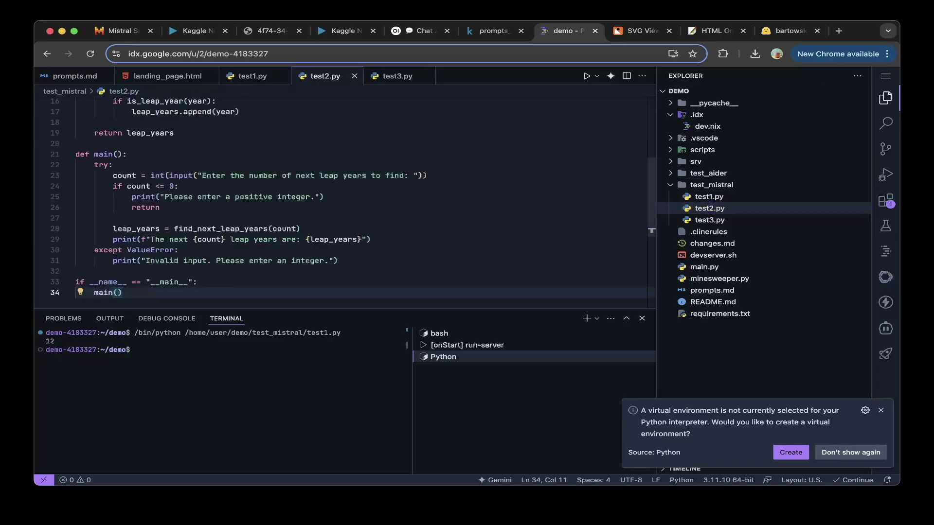
Run test2.py in the IDX demo workspace and enter 3 as the number of next leap years to find.
{"action": "scroll", "coordinate": [341, 199], "scroll_direction": "up", "scroll_amount": 3}
{"action": "left_click", "coordinate": [586, 76]}
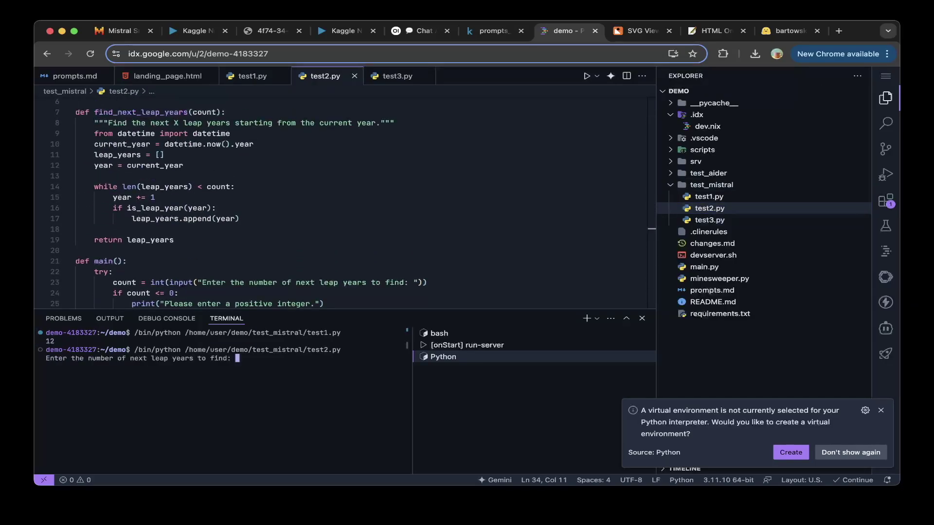
{"action": "type", "text": "3"}
{"action": "key", "text": "Return"}
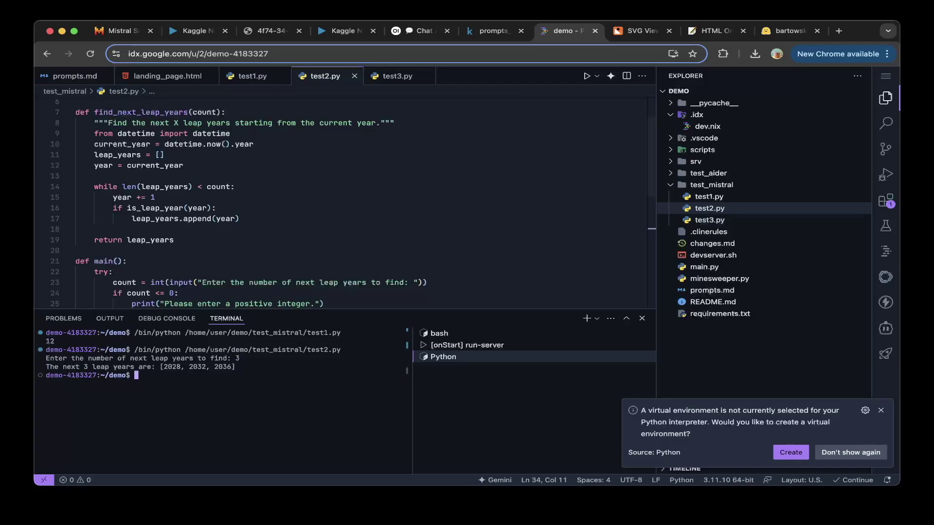
Mark prompt 9, the leap years program, with V in the Mistral Small 3 column of the Kaggle prompts_demo6 table.
{"action": "left_click", "coordinate": [492, 31]}
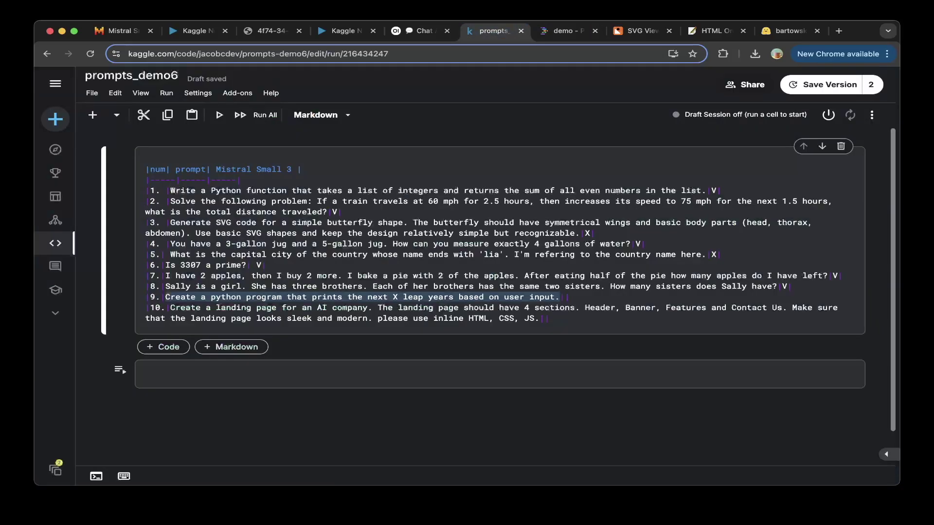
{"action": "left_click", "coordinate": [619, 286]}
{"action": "type", "text": "V"}
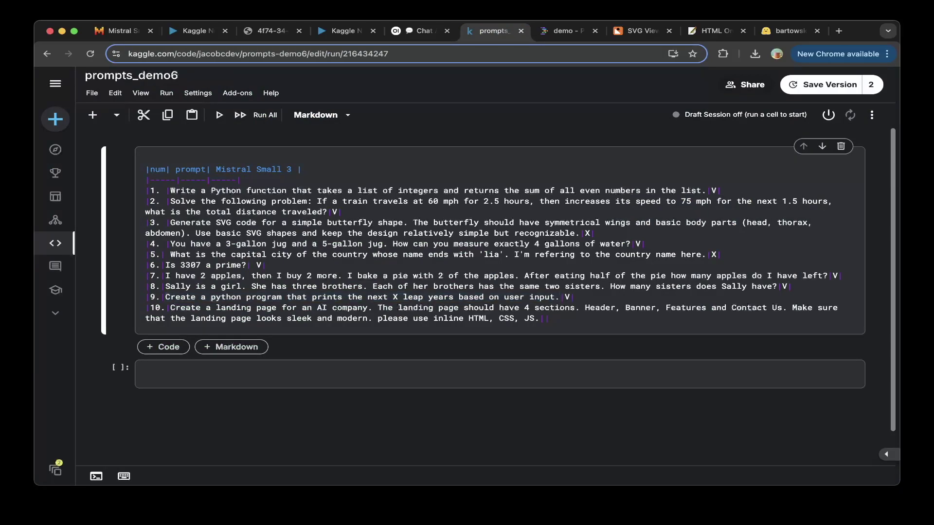
Send prompt 10, the AI company landing page request, from prompts_demo6 to the Mistral model in Open WebUI.
{"action": "left_click_drag", "start_coordinate": [169, 307], "coordinate": [534, 318]}
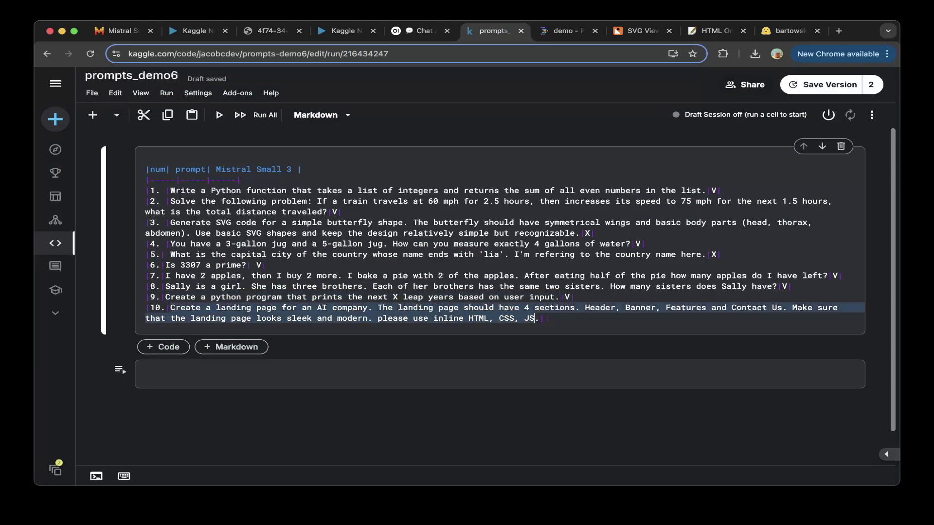
{"action": "left_click", "coordinate": [421, 31]}
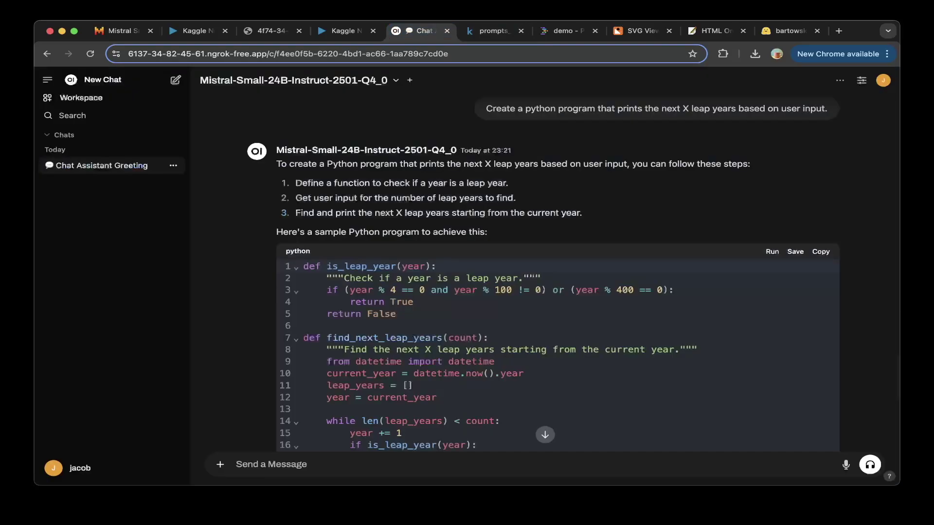
{"action": "scroll", "coordinate": [557, 263], "scroll_direction": "down", "scroll_amount": 10}
{"action": "key", "text": "super+v"}
{"action": "key", "text": "Return"}
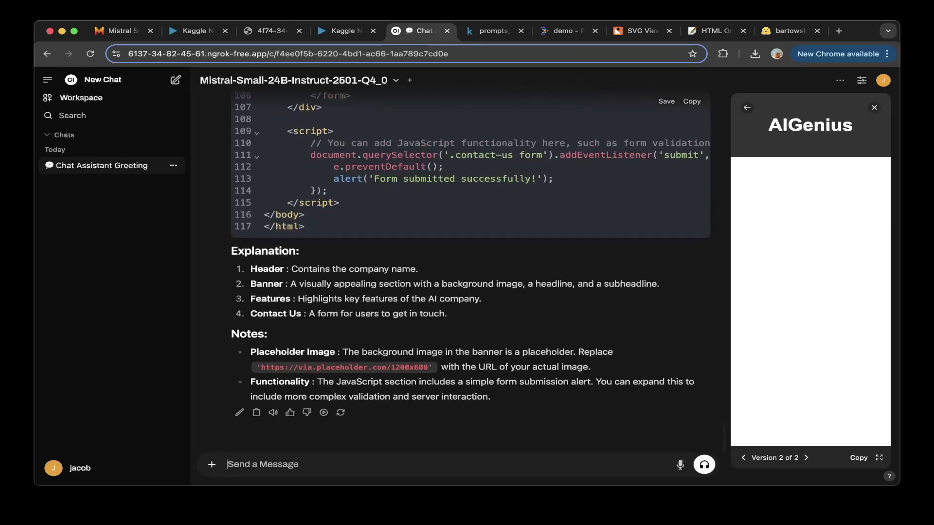
Mark prompt 10, the landing page request, with V in the prompts_demo6 table and render the Markdown cell.
{"action": "scroll", "coordinate": [810, 291], "scroll_direction": "down", "scroll_amount": 10}
{"action": "left_click", "coordinate": [494, 31]}
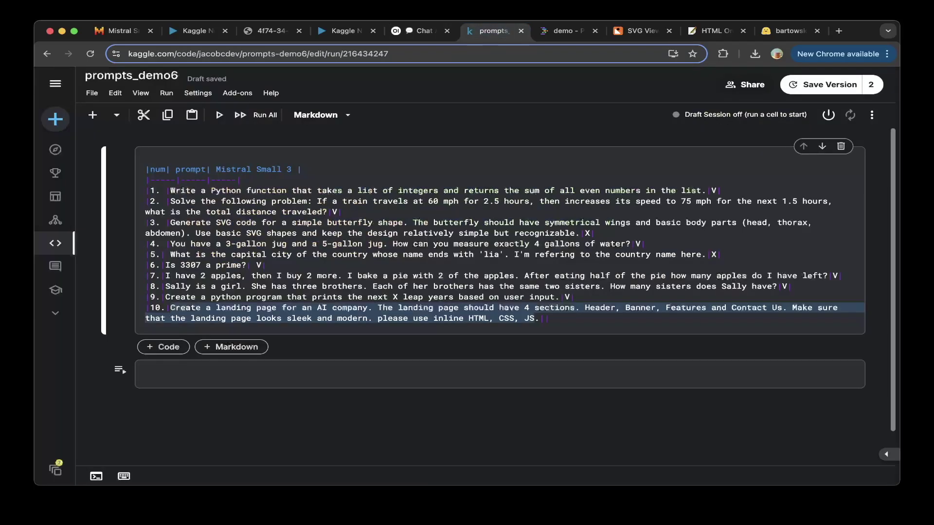
{"action": "left_click", "coordinate": [549, 318]}
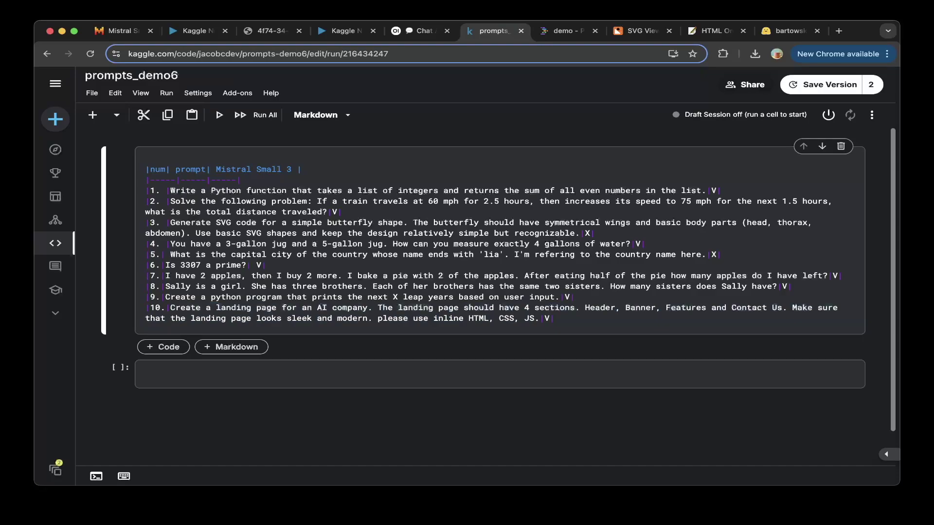
{"action": "key", "text": "shift+Return"}
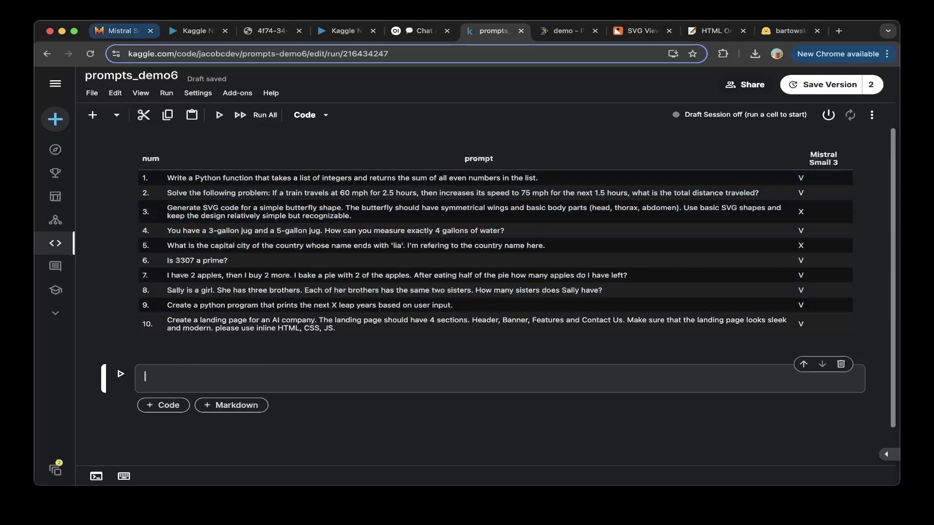
Review the Mistral Small 3 announcement's performance section, and examine the generated landing page code and explanation in the Open WebUI chat.
{"action": "left_click", "coordinate": [122, 31]}
{"action": "scroll", "coordinate": [466, 291], "scroll_direction": "up", "scroll_amount": 20}
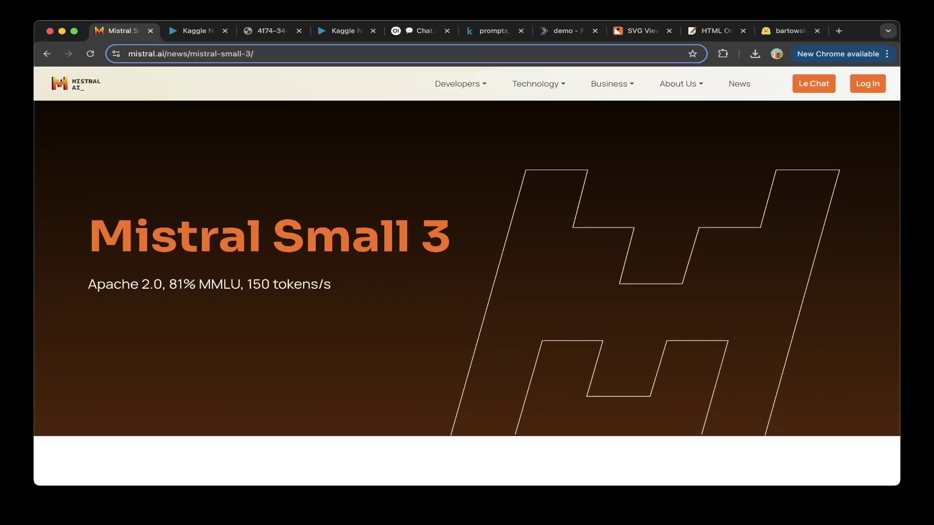
{"action": "scroll", "coordinate": [467, 292], "scroll_direction": "down", "scroll_amount": 15}
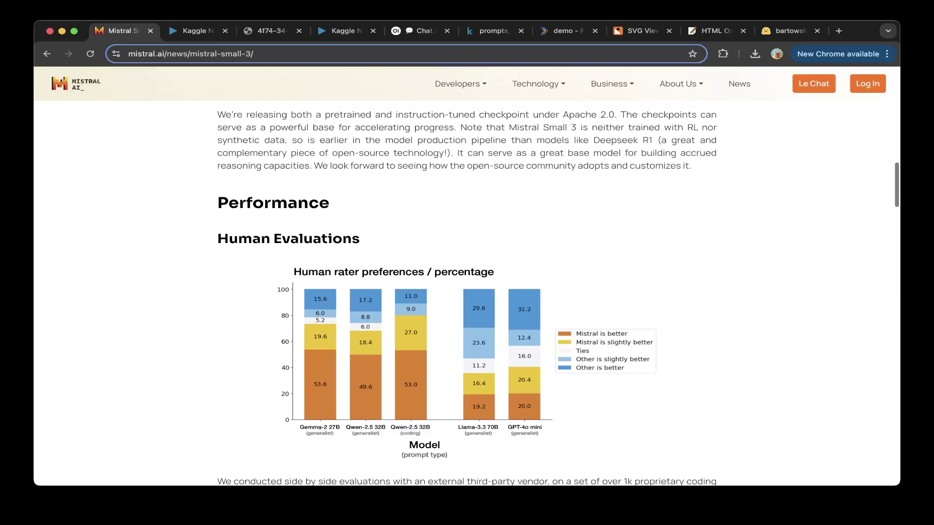
{"action": "left_click", "coordinate": [421, 30]}
{"action": "scroll", "coordinate": [457, 340], "scroll_direction": "up", "scroll_amount": 3}
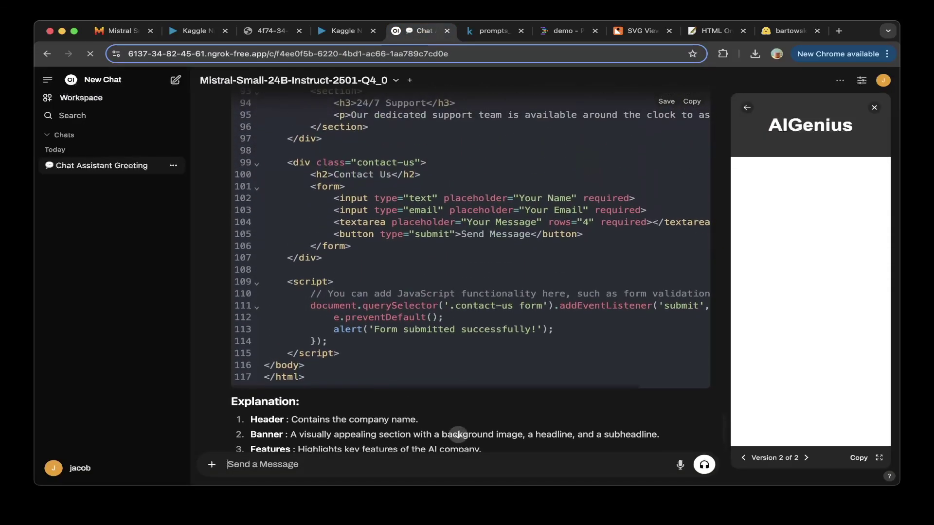
{"action": "scroll", "coordinate": [467, 258], "scroll_direction": "up", "scroll_amount": 1}
{"action": "scroll", "coordinate": [470, 273], "scroll_direction": "up", "scroll_amount": 4}
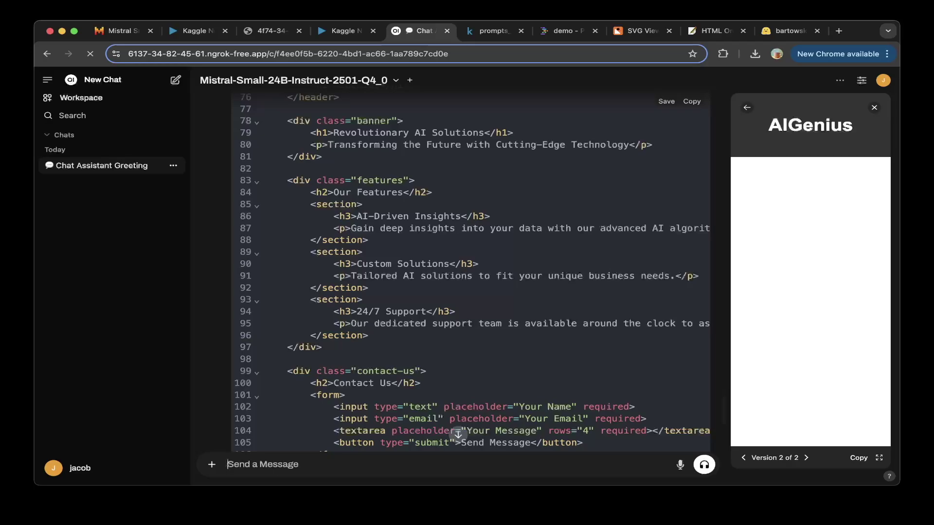
{"action": "scroll", "coordinate": [470, 271], "scroll_direction": "down", "scroll_amount": 8}
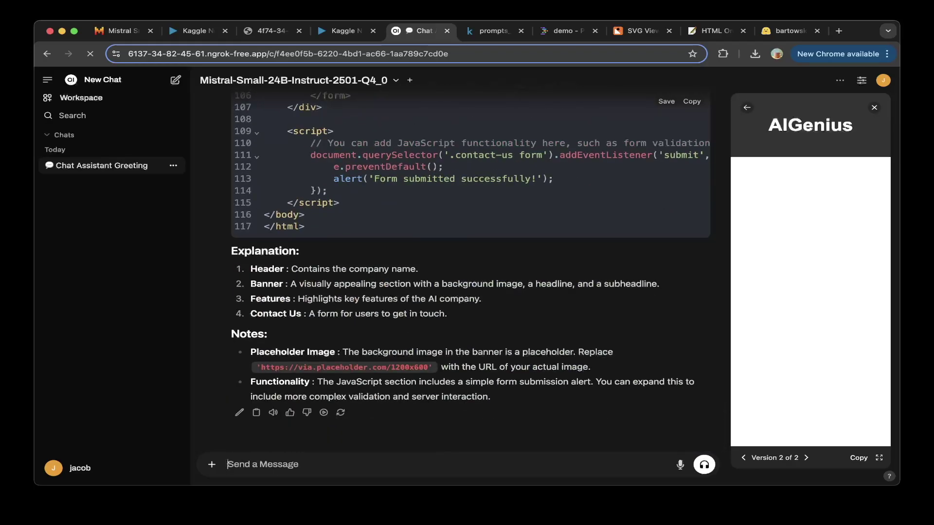